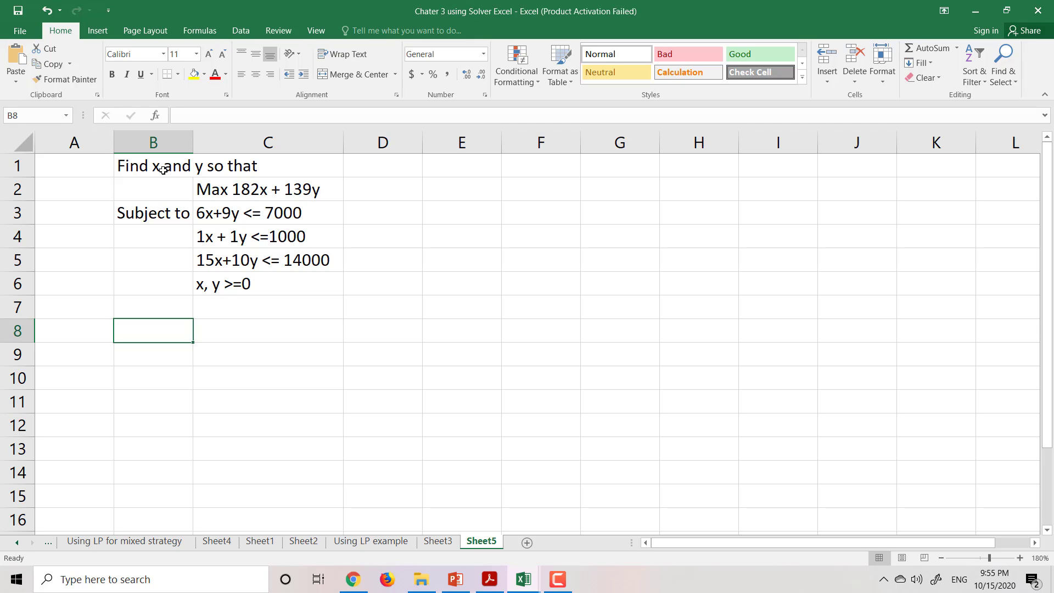
Step: Review the problem statement: objective, the three constraints and the non-negativity condition
{"action": "left_click", "coordinate": [165, 174]}
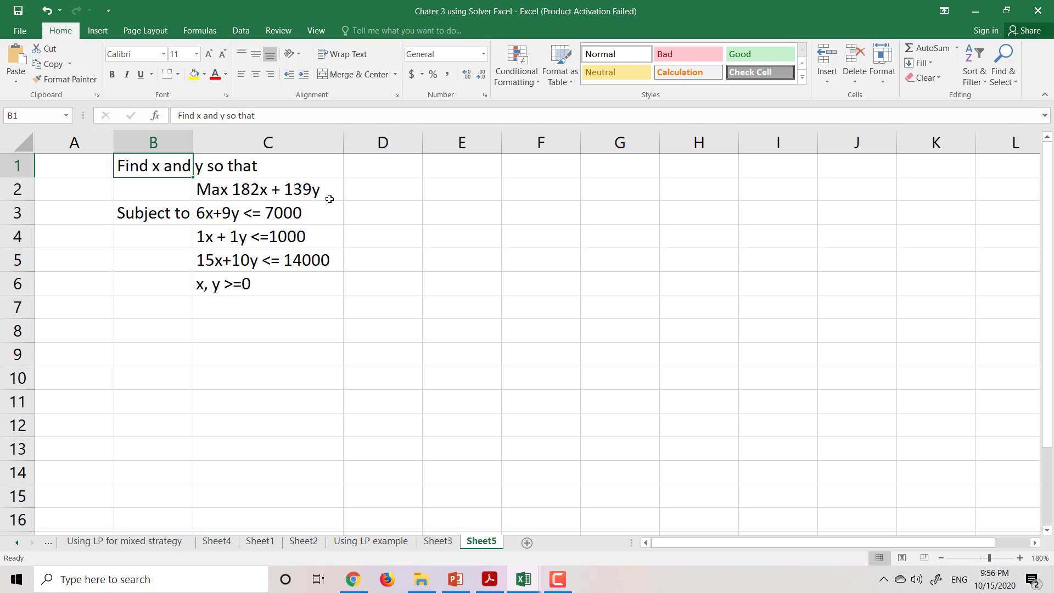
{"action": "left_click", "coordinate": [163, 216]}
{"action": "left_click", "coordinate": [220, 219]}
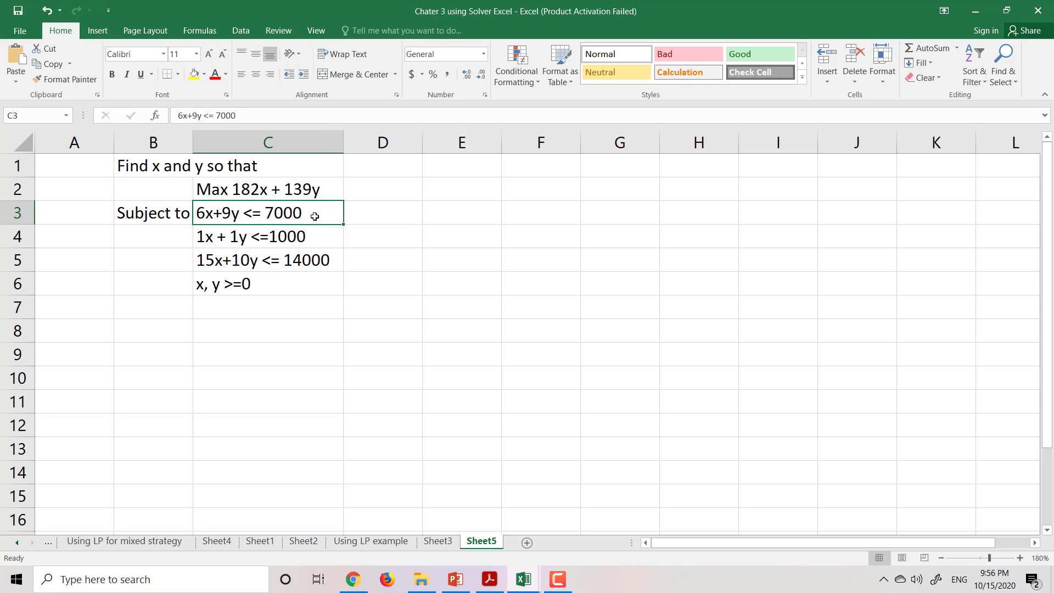
{"action": "left_click", "coordinate": [313, 235]}
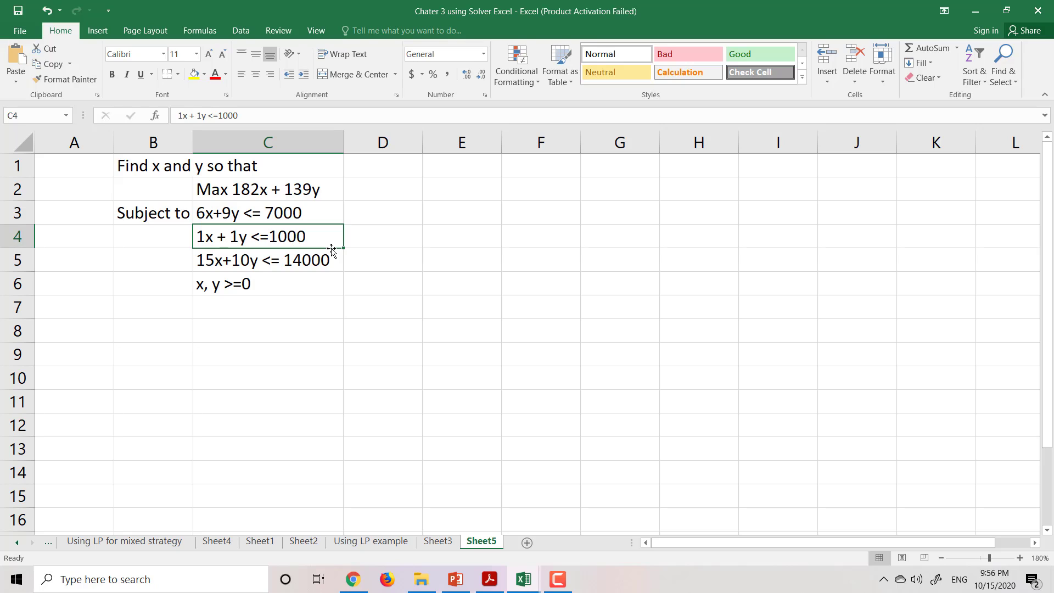
{"action": "left_click", "coordinate": [201, 265]}
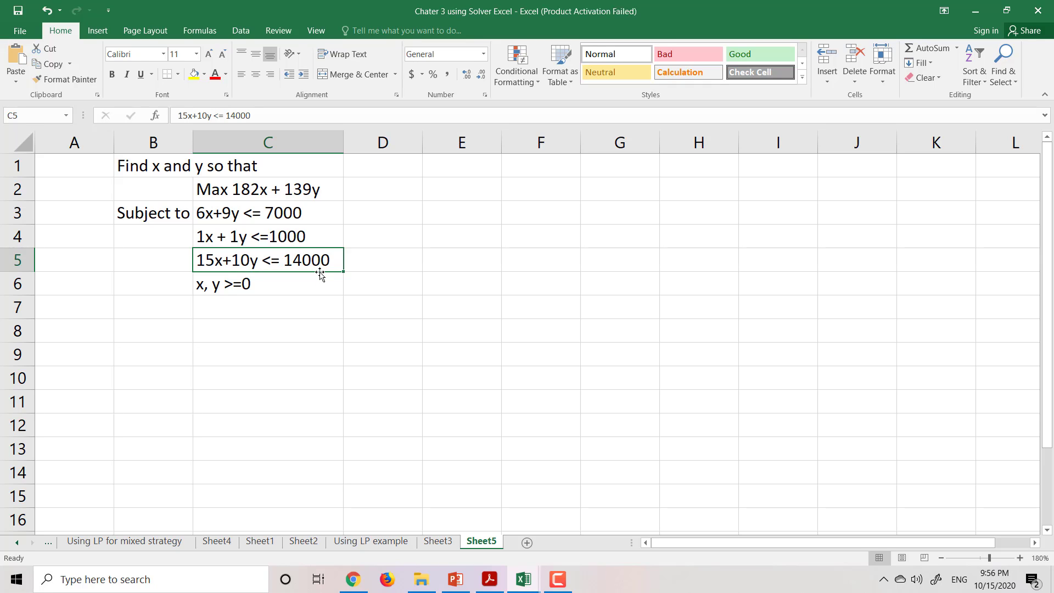
{"action": "left_click", "coordinate": [202, 290]}
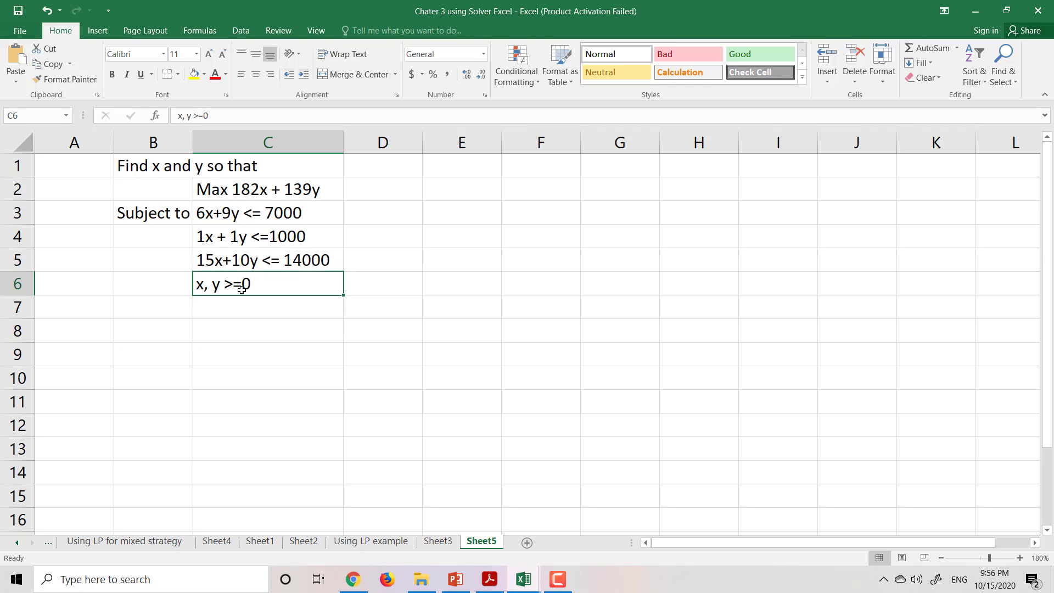
{"action": "left_click_drag", "start_coordinate": [242, 289], "coordinate": [176, 334]}
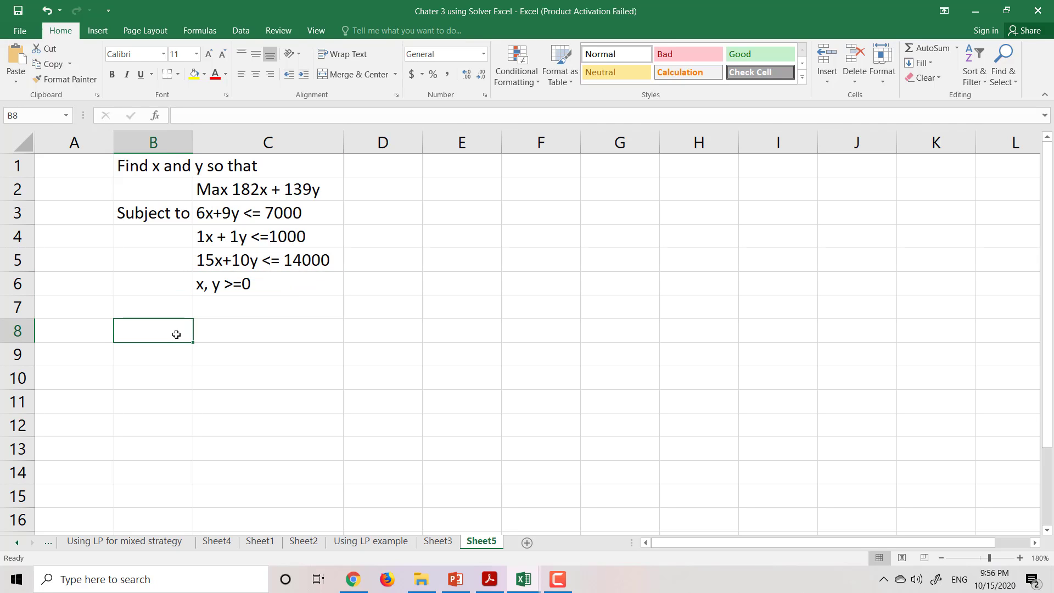
Step: Enter the label 'Decision Variables' in A8, correcting its misspelling
{"action": "left_click", "coordinate": [94, 324]}
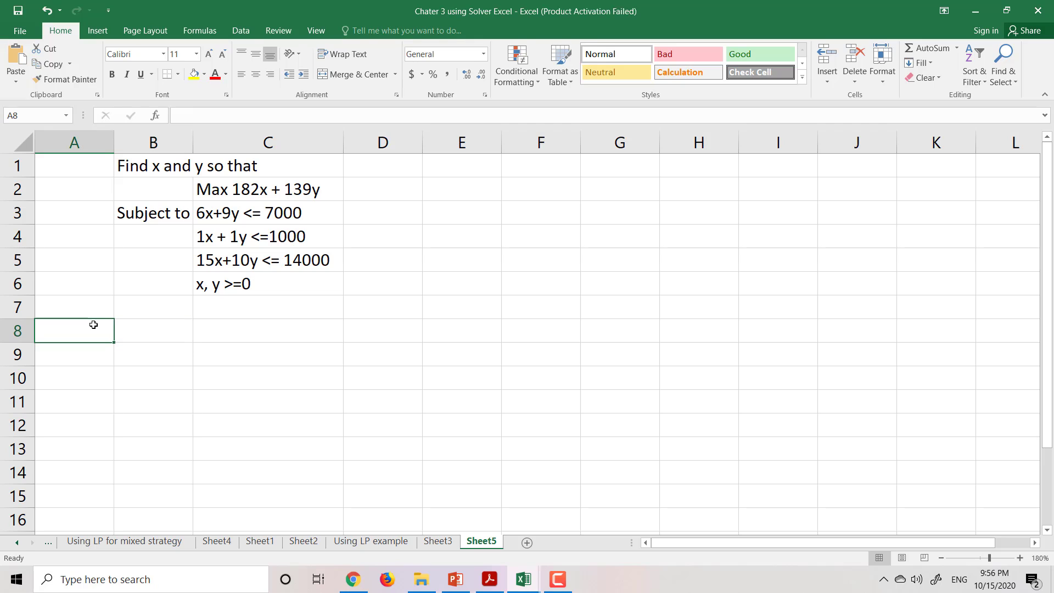
{"action": "type", "text": "Decisio"}
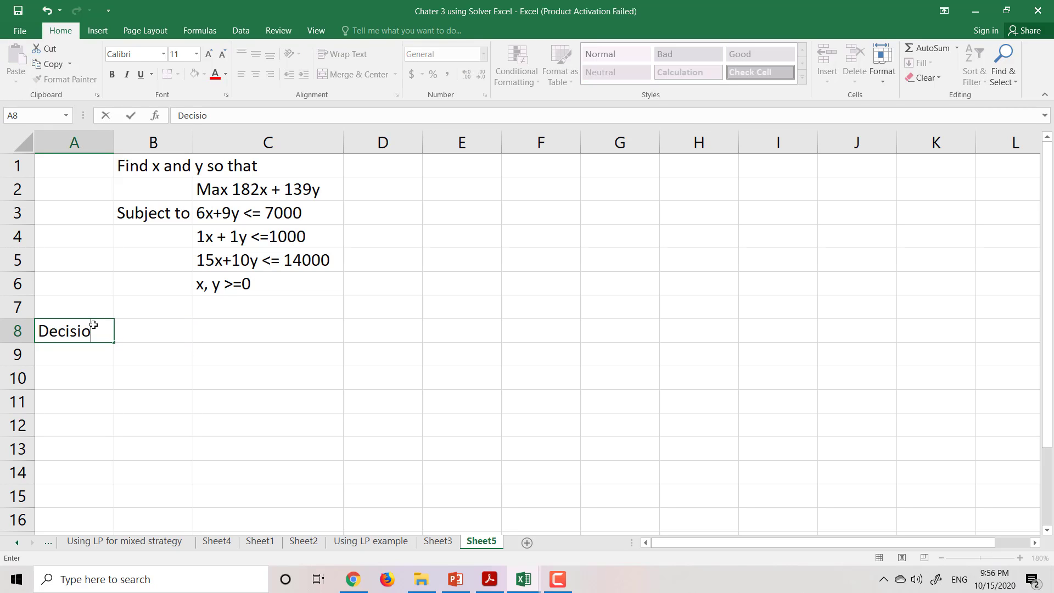
{"action": "type", "text": "n Varibal"}
{"action": "type", "text": "e"}
{"action": "key", "text": "BackSpace"}
{"action": "key", "text": "BackSpace"}
{"action": "key", "text": "BackSpace"}
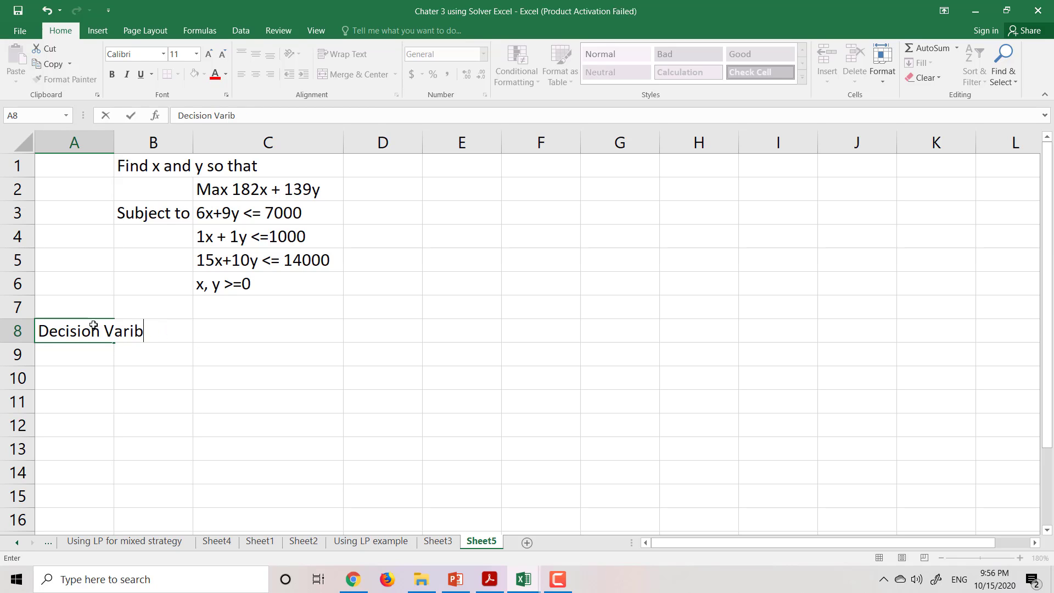
{"action": "type", "text": "les"}
{"action": "key", "text": "ctrl+Return"}
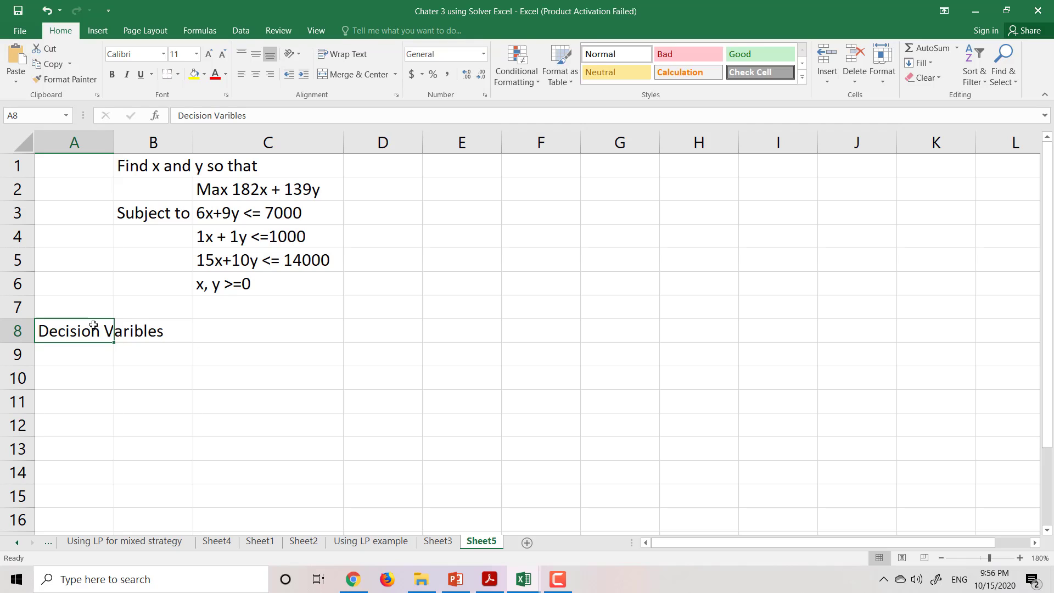
{"action": "double_click", "coordinate": [92, 329]}
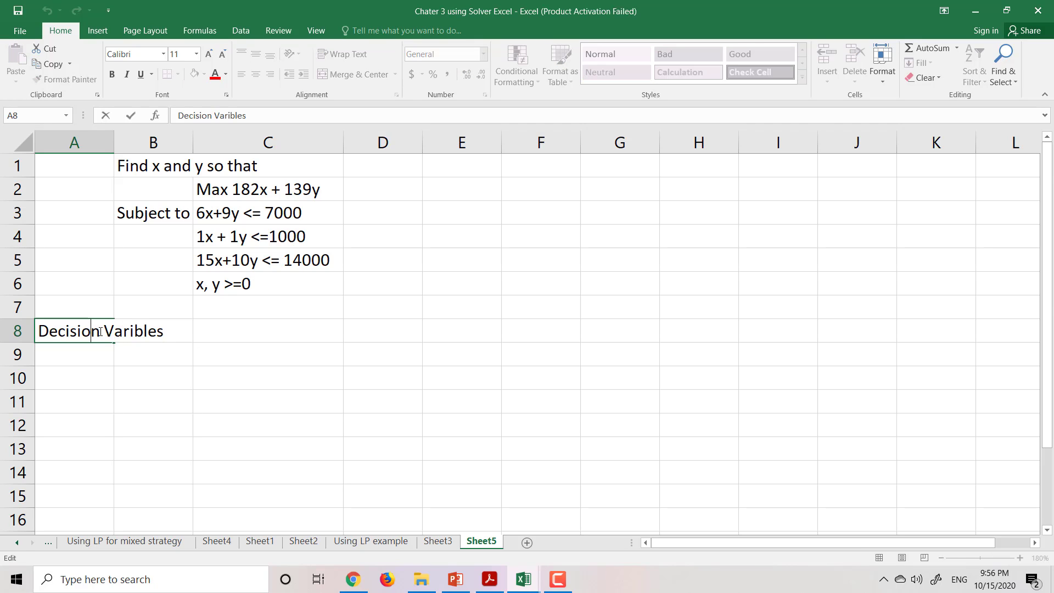
{"action": "left_click", "coordinate": [134, 335]}
{"action": "type", "text": "a"}
Step: List the variable names x in C8 and y in C9
{"action": "left_click", "coordinate": [248, 328]}
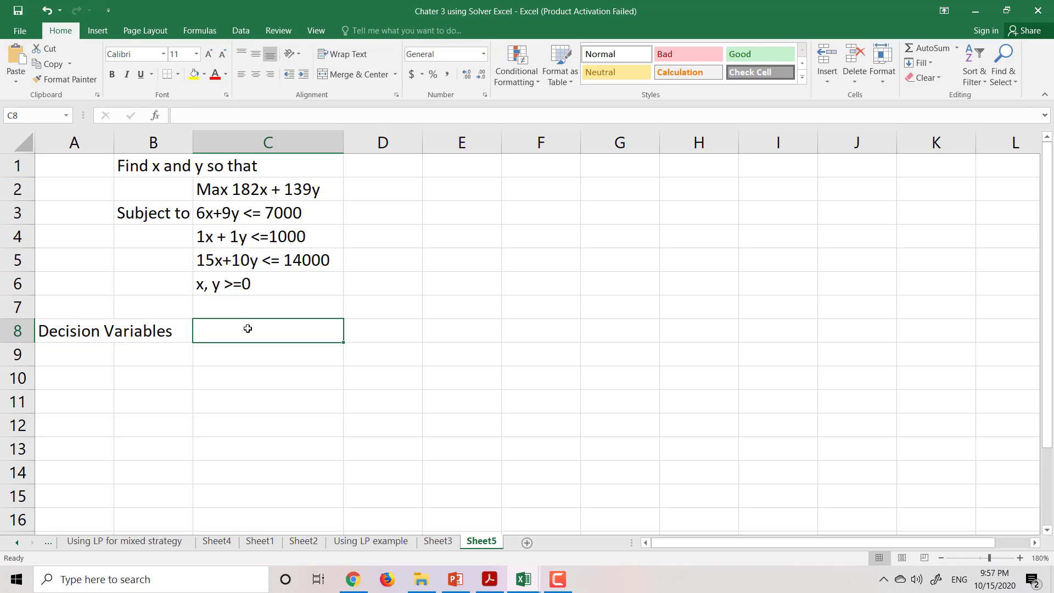
{"action": "type", "text": "x"}
{"action": "key", "text": "Return"}
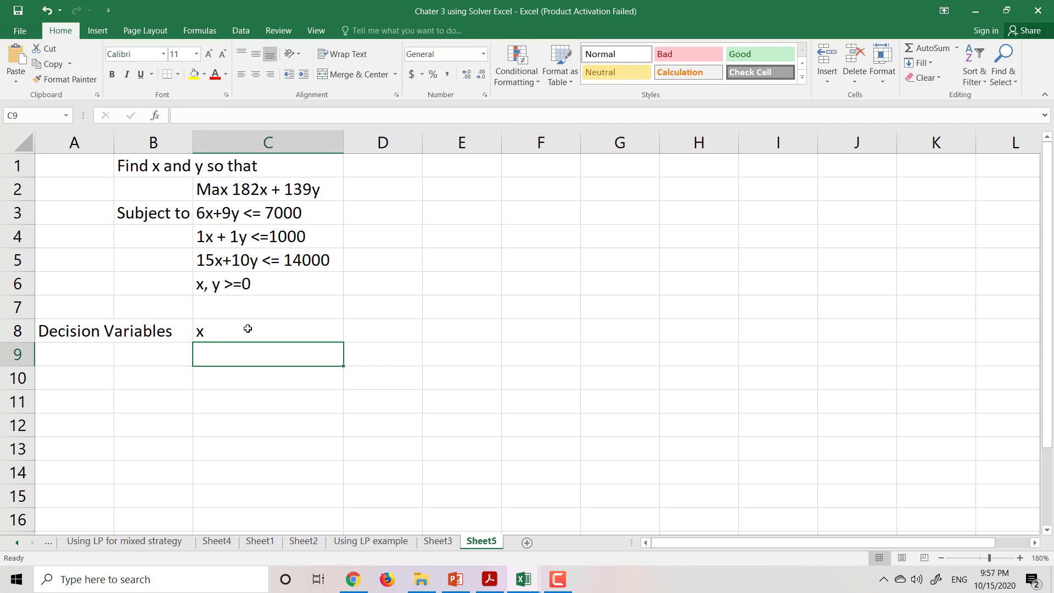
{"action": "type", "text": "y"}
{"action": "key", "text": "Return"}
Step: Add the label 'Objective' in B10
{"action": "key", "text": "Up"}
{"action": "key", "text": "Up"}
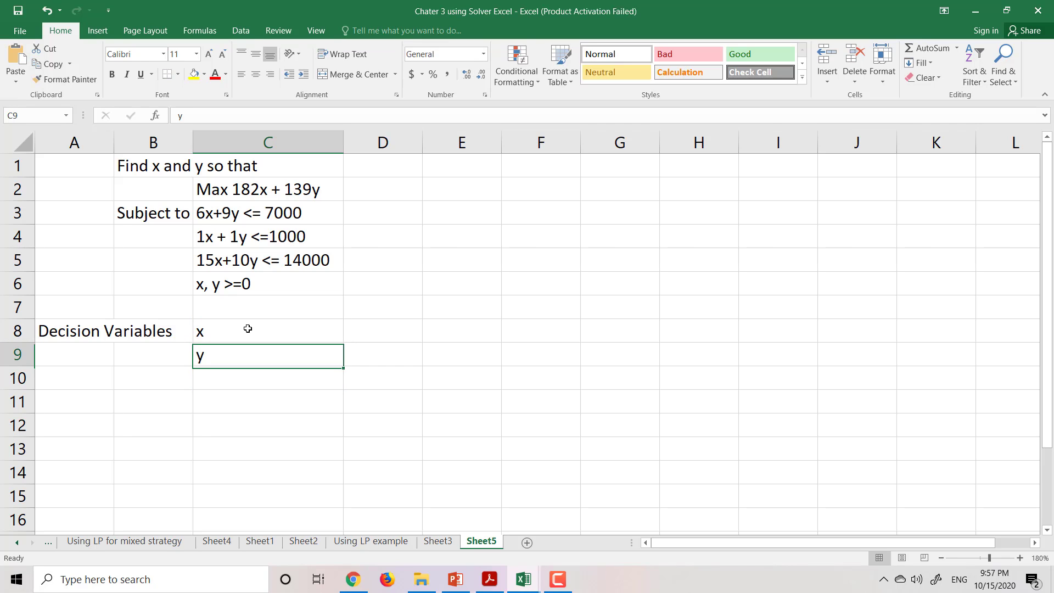
{"action": "key", "text": "Down"}
{"action": "key", "text": "Down"}
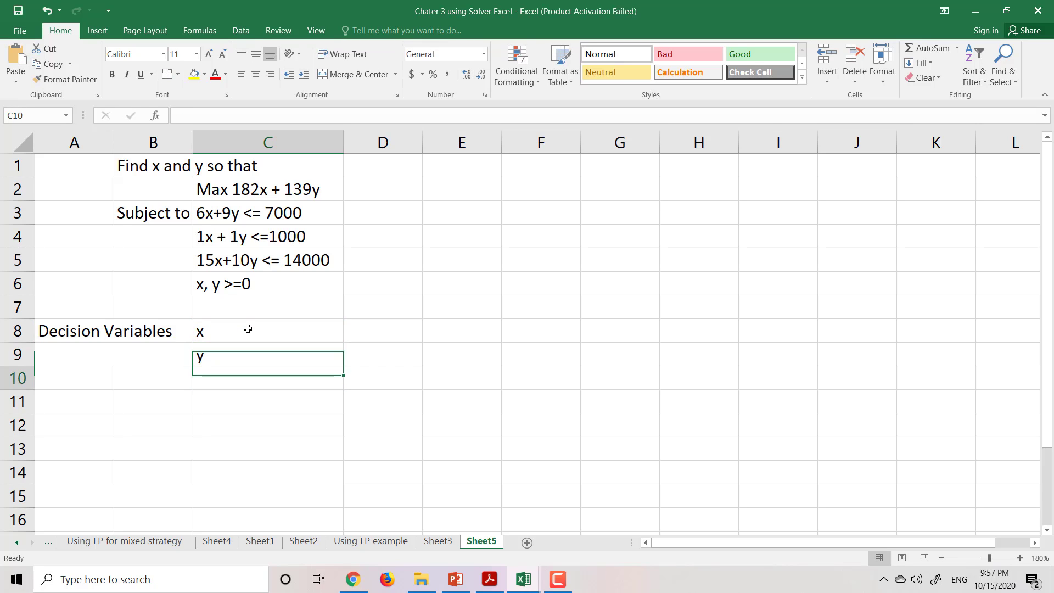
{"action": "key", "text": "Left"}
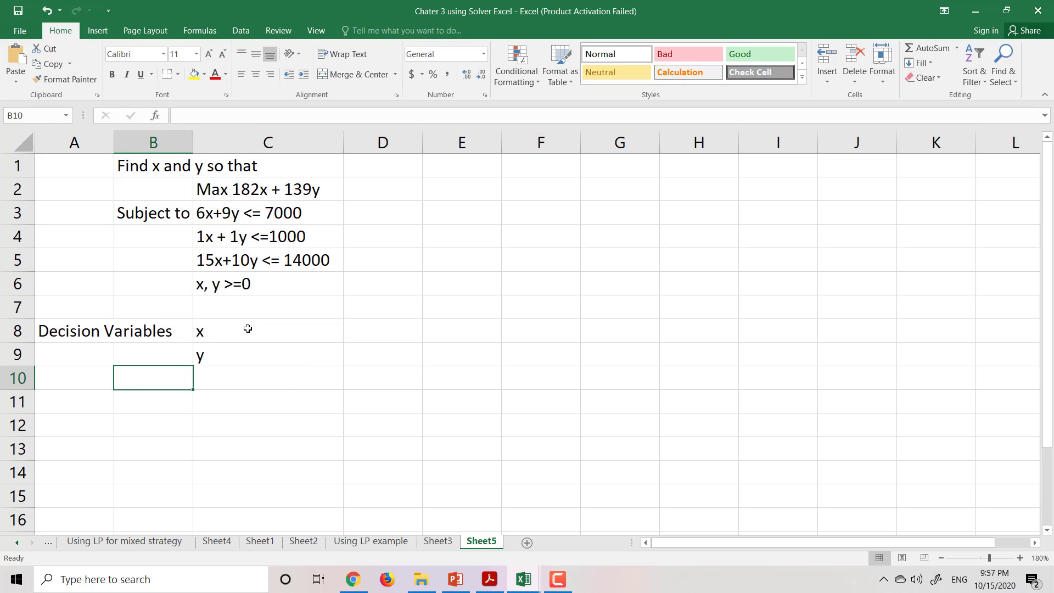
{"action": "type", "text": "Obj"}
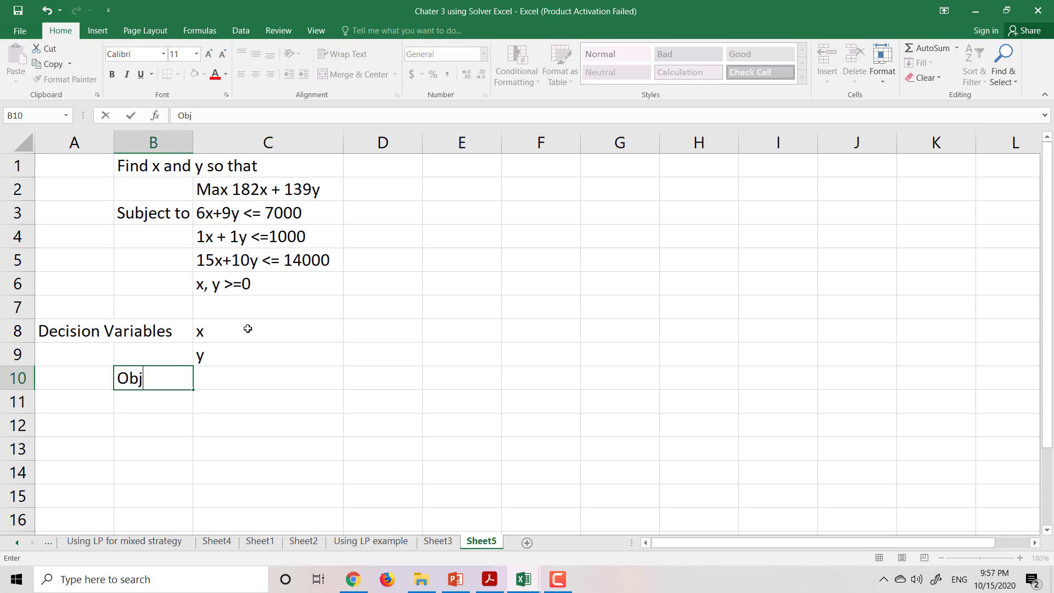
{"action": "type", "text": "ective"}
{"action": "key", "text": "Tab"}
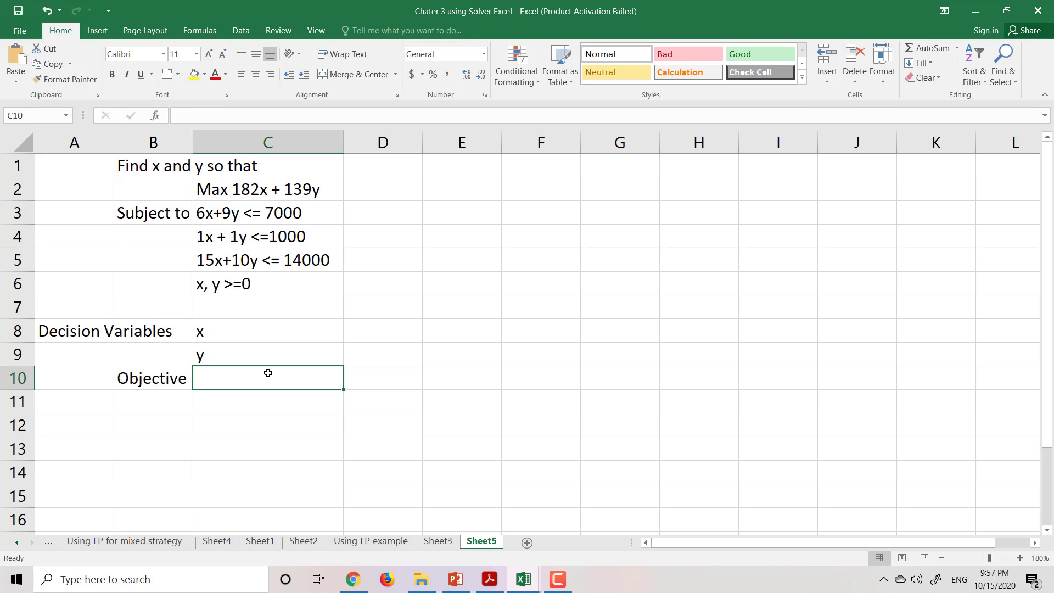
Step: Enter the objective formula =182*D8+139*D9 in C10, which shows 0
{"action": "type", "text": "="}
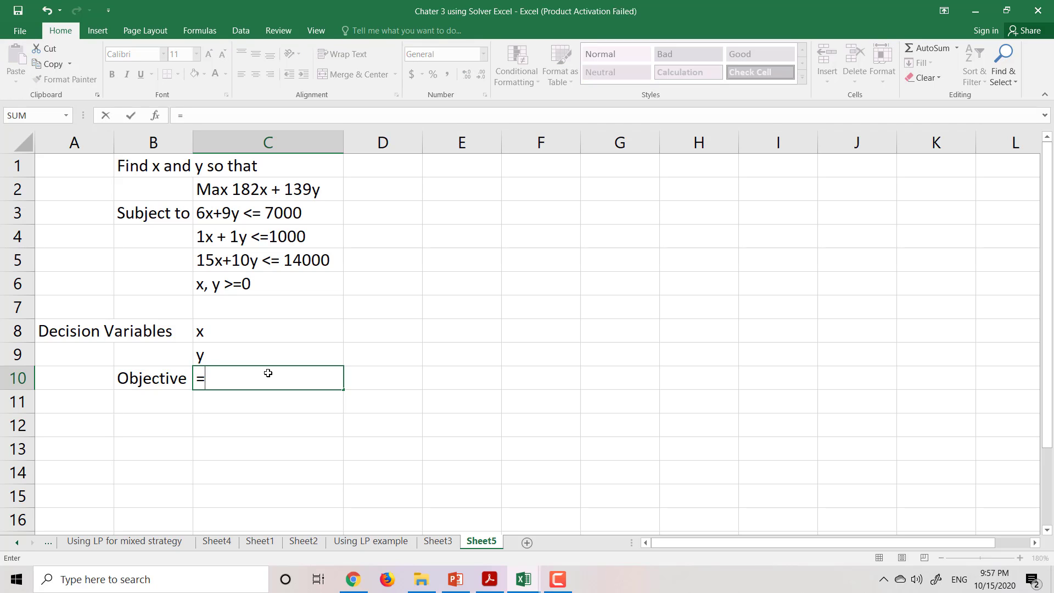
{"action": "type", "text": "182*"}
{"action": "left_click", "coordinate": [370, 329]}
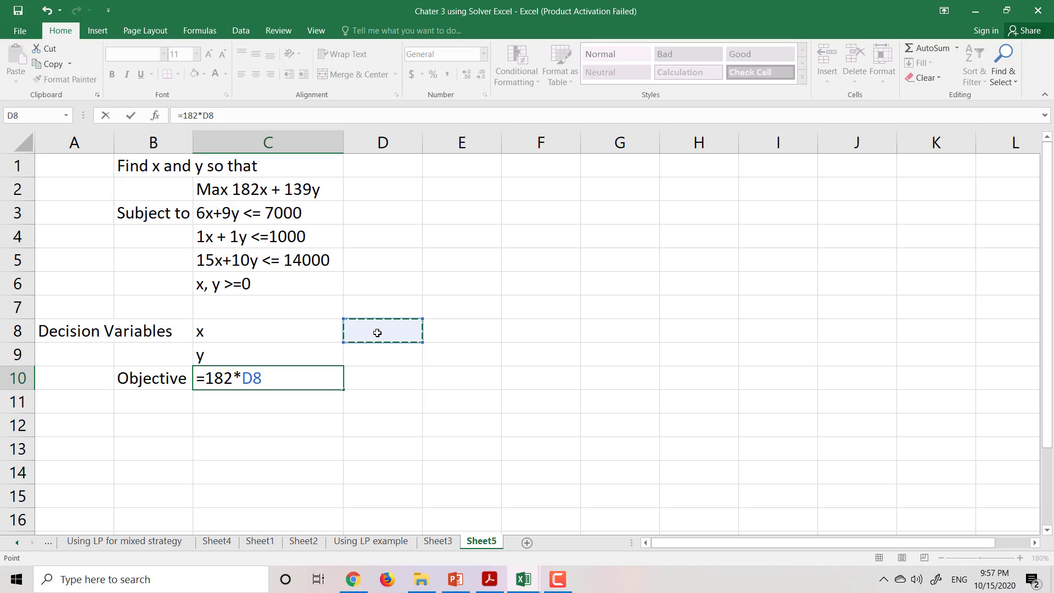
{"action": "type", "text": "+139*"}
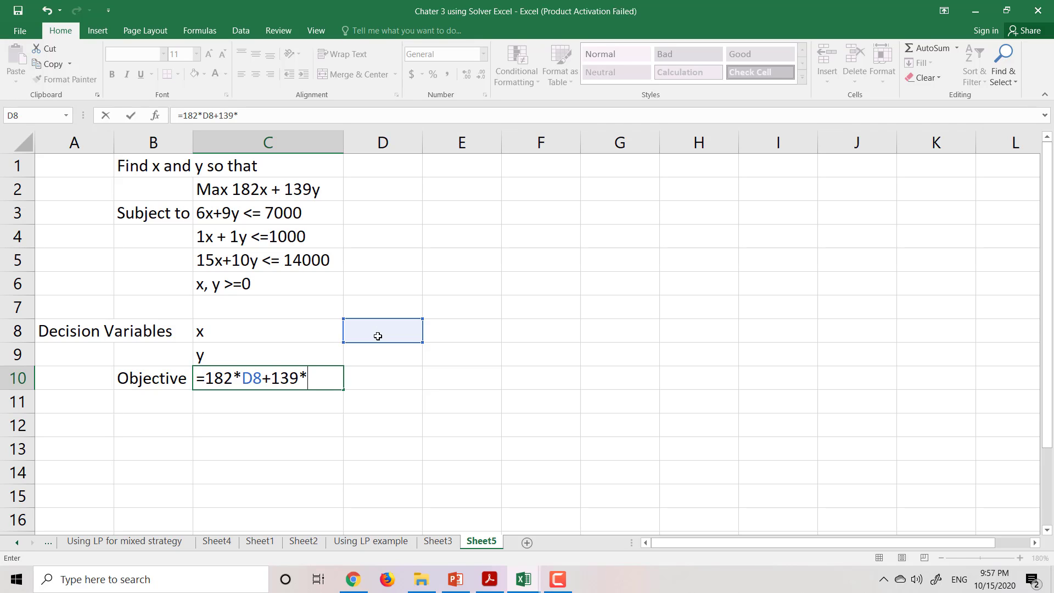
{"action": "left_click", "coordinate": [379, 356]}
{"action": "key", "text": "Return"}
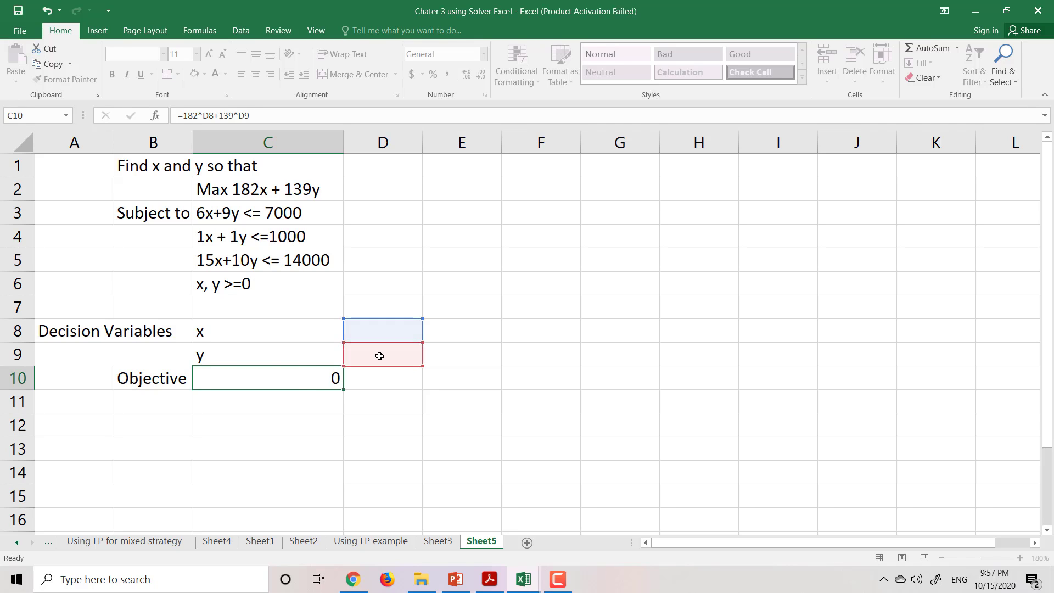
{"action": "left_click", "coordinate": [303, 377]}
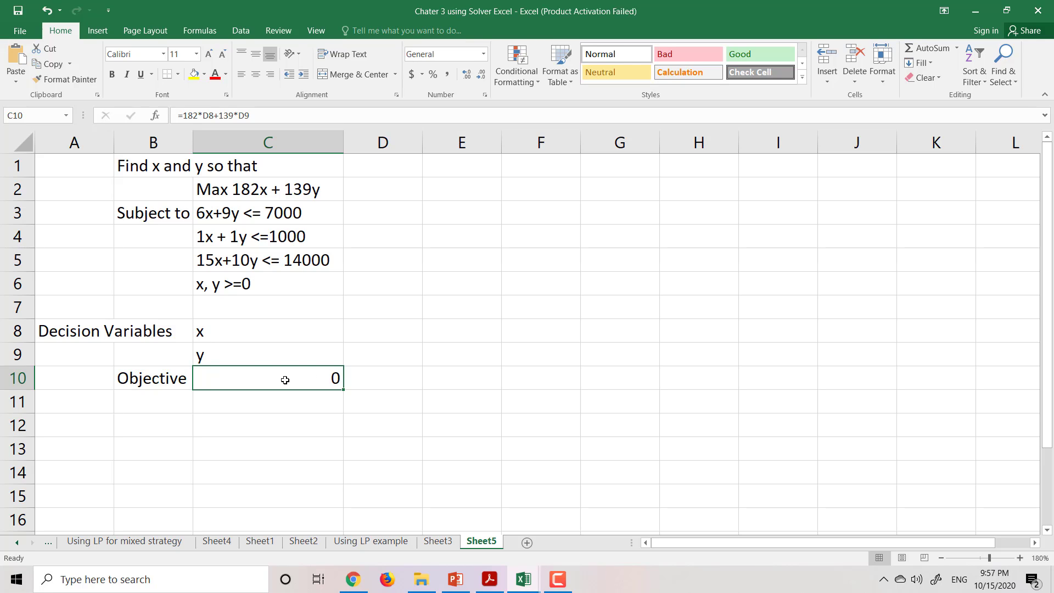
{"action": "left_click", "coordinate": [153, 403]}
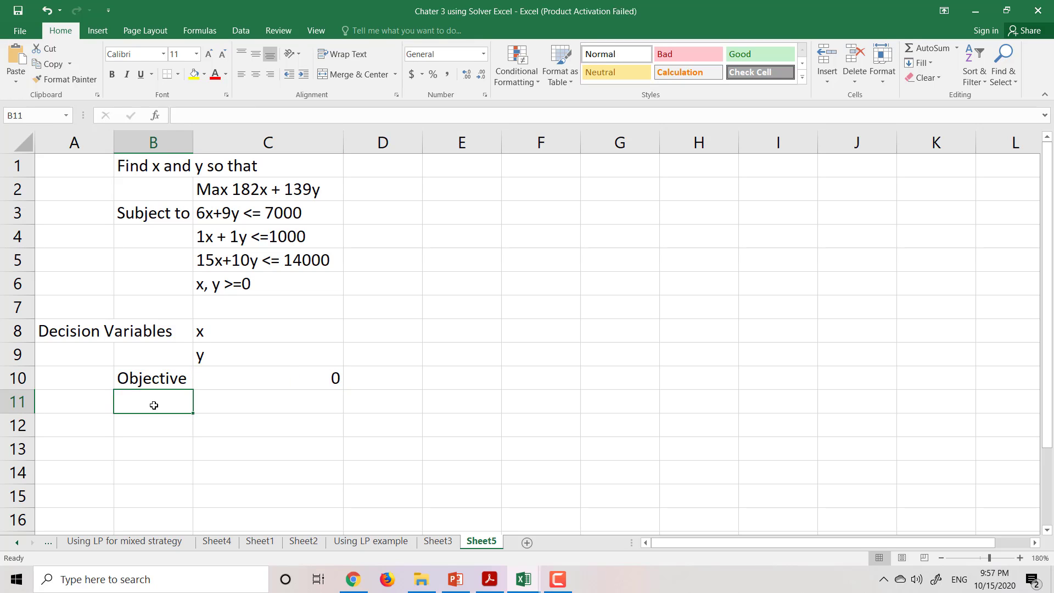
Step: Label B11 'Constraints' and enter =6*D8+9*D9 in C11
{"action": "type", "text": "Constr"}
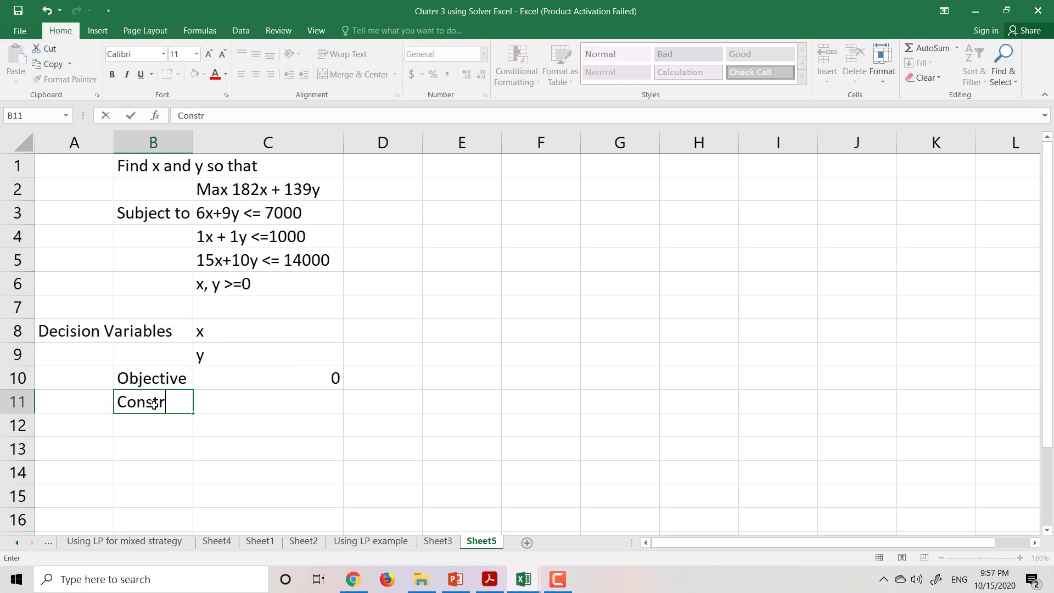
{"action": "type", "text": "aints"}
{"action": "left_click", "coordinate": [288, 452]}
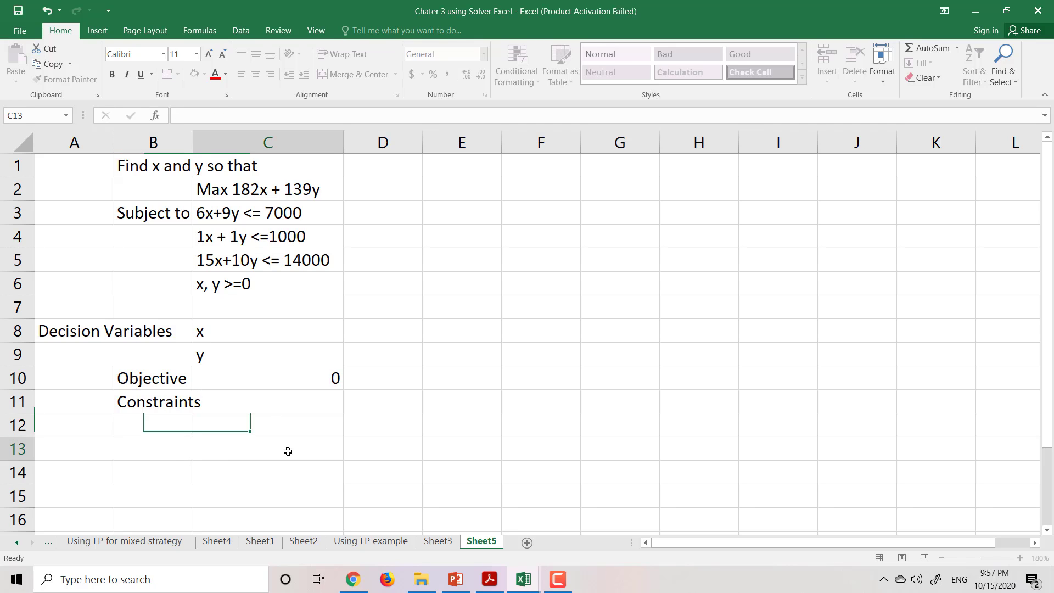
{"action": "left_click", "coordinate": [286, 401]}
{"action": "type", "text": "=6*"}
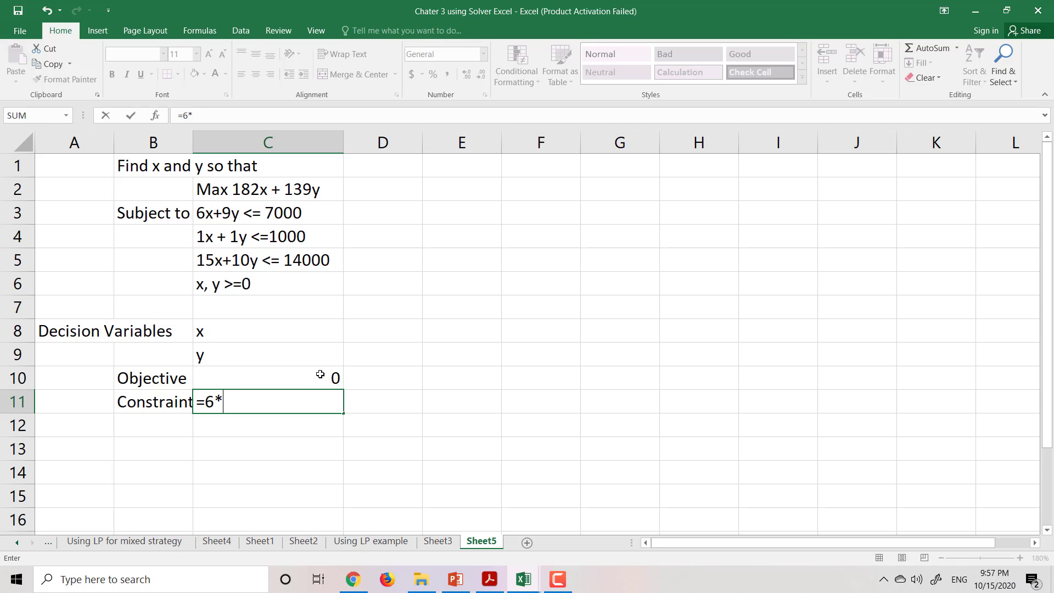
{"action": "left_click", "coordinate": [381, 334]}
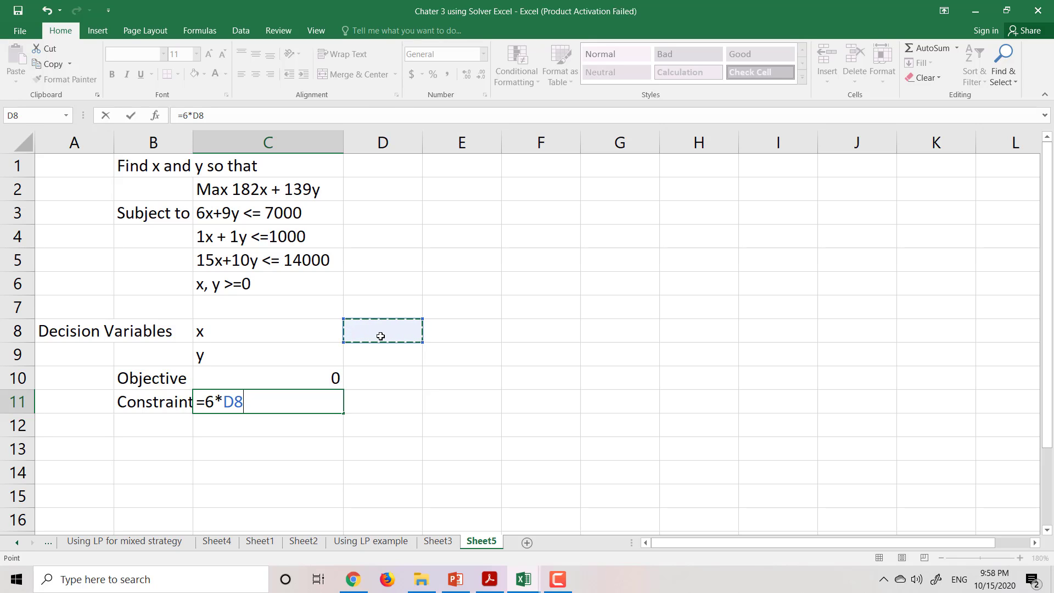
{"action": "type", "text": "+9*"}
{"action": "left_click", "coordinate": [381, 357]}
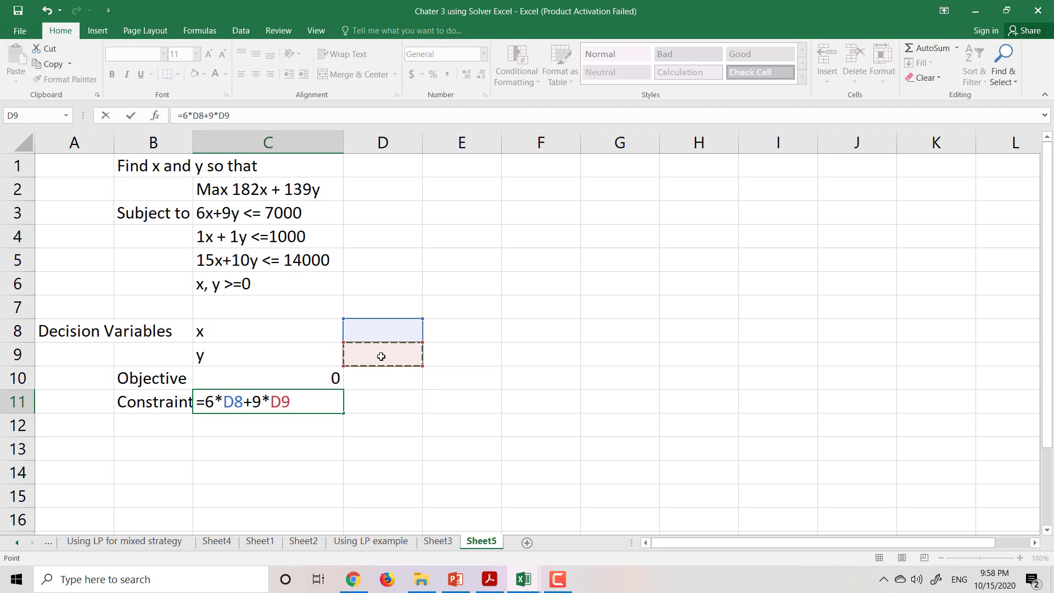
{"action": "key", "text": "Return"}
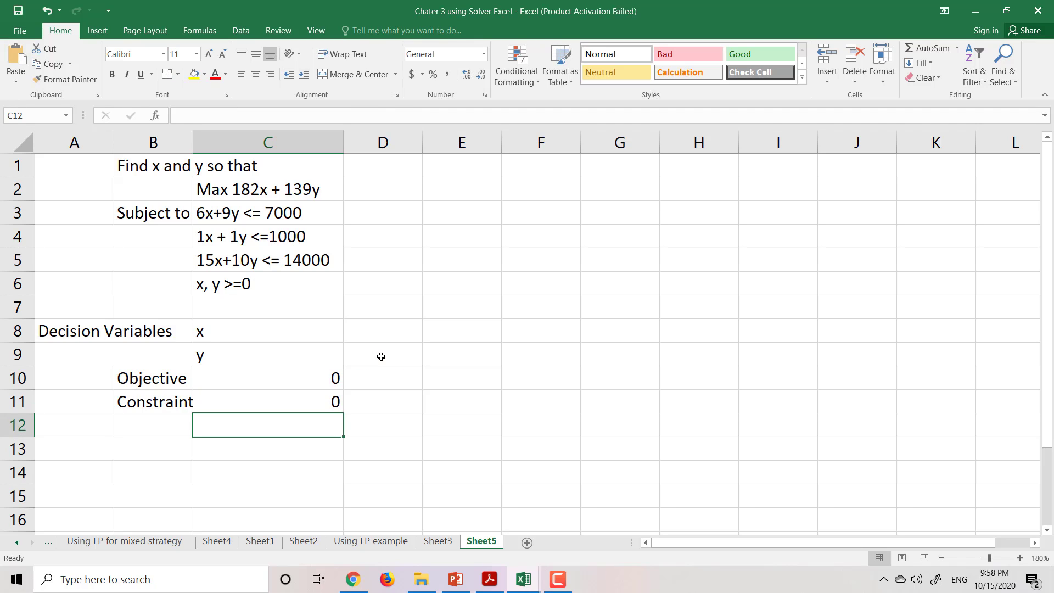
Step: Put '<=' in D11 and the limit 7000 in E11
{"action": "left_click", "coordinate": [384, 409]}
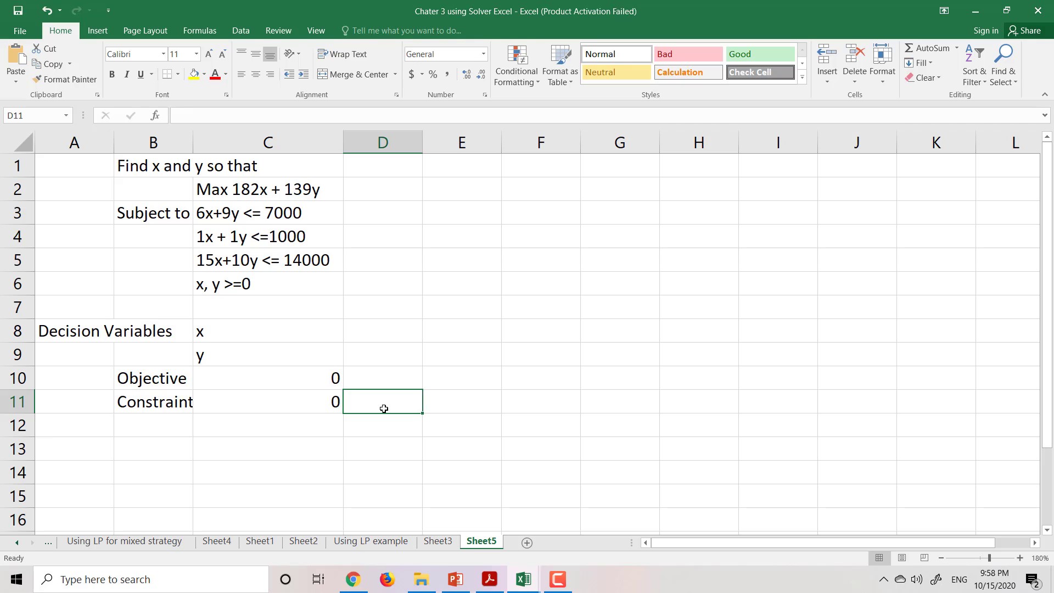
{"action": "type", "text": "<="}
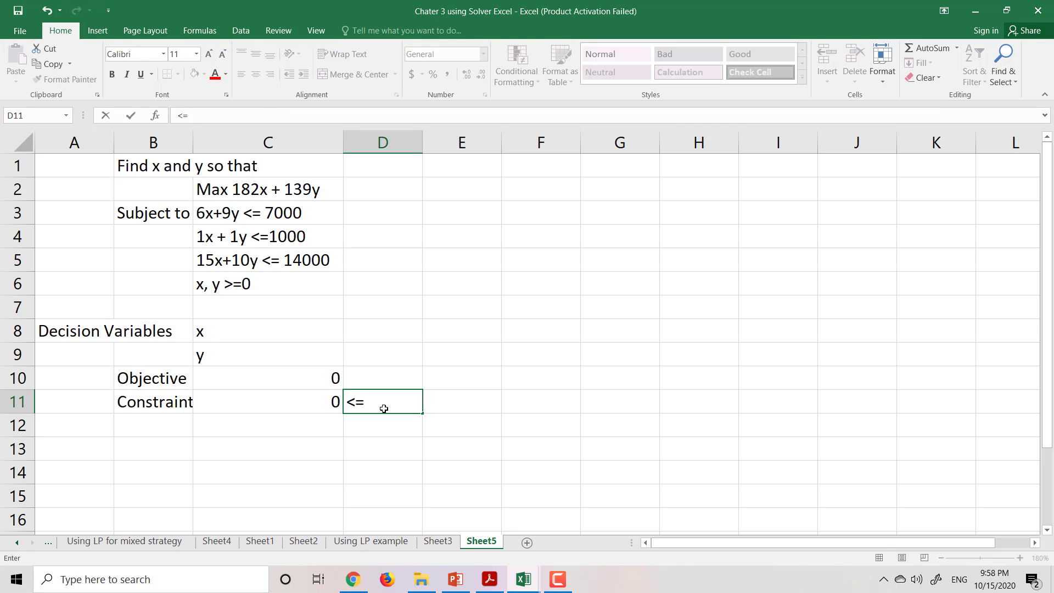
{"action": "key", "text": "Tab"}
{"action": "type", "text": "7000"}
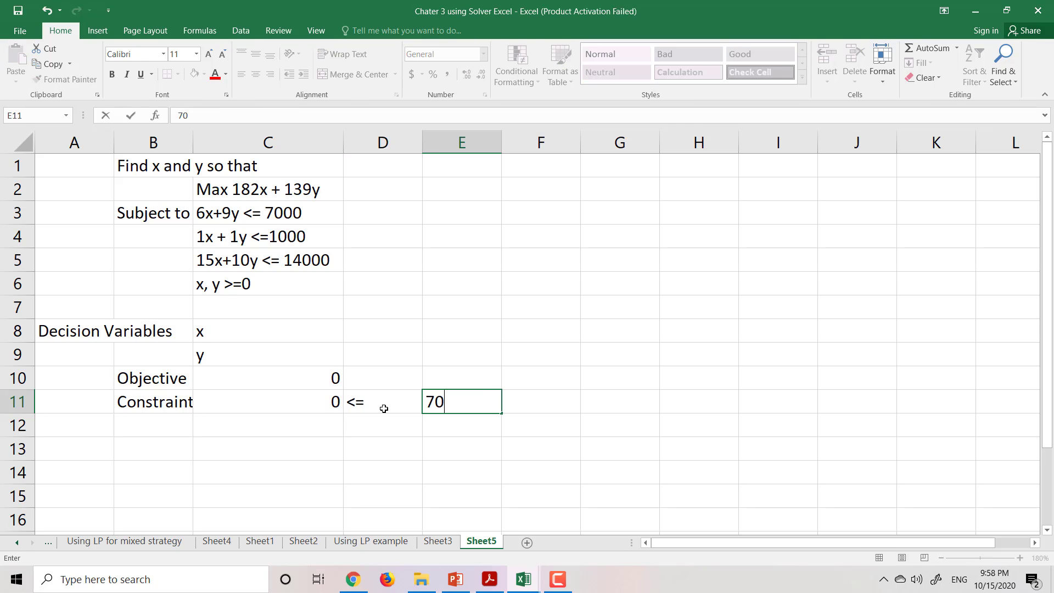
{"action": "key", "text": "Return"}
{"action": "key", "text": "Left"}
{"action": "key", "text": "Left"}
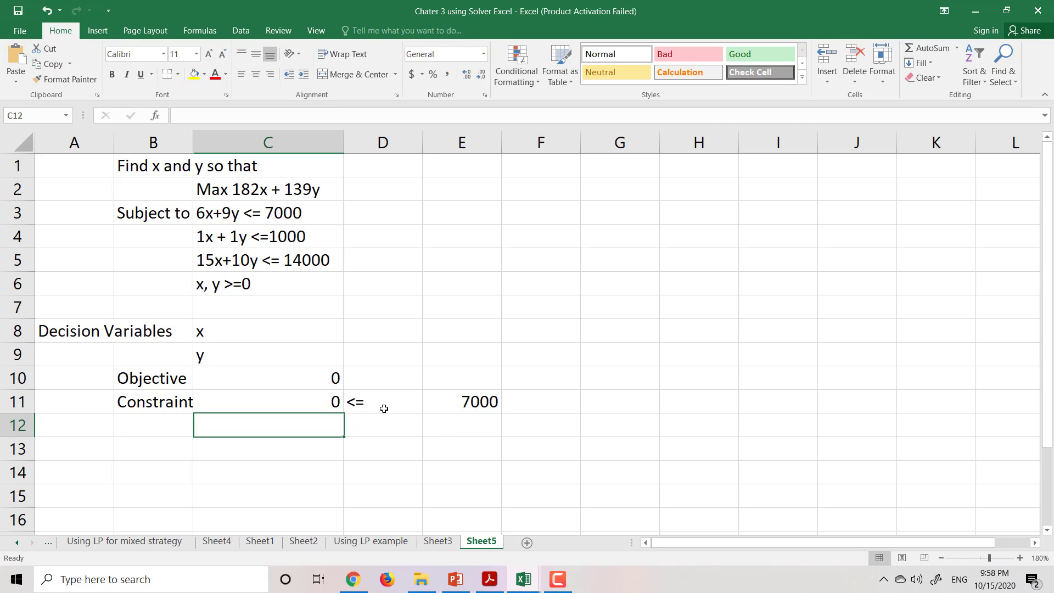
{"action": "left_click", "coordinate": [404, 329]}
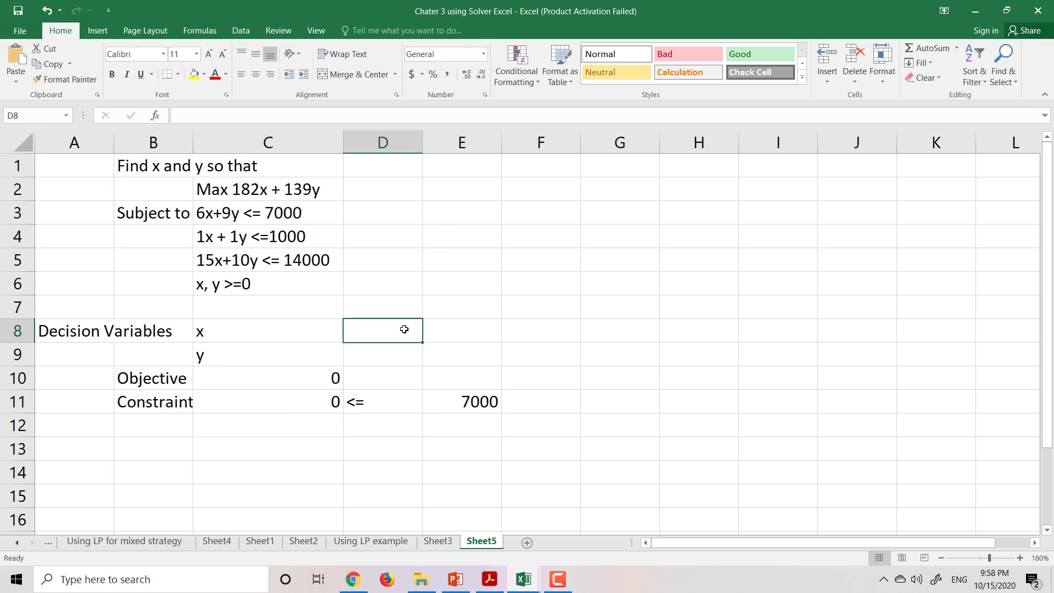
Step: Build row 12: =D8+D9 in C12, '<=' in D12 and 1000 in E12
{"action": "left_click", "coordinate": [280, 427]}
{"action": "type", "text": "="}
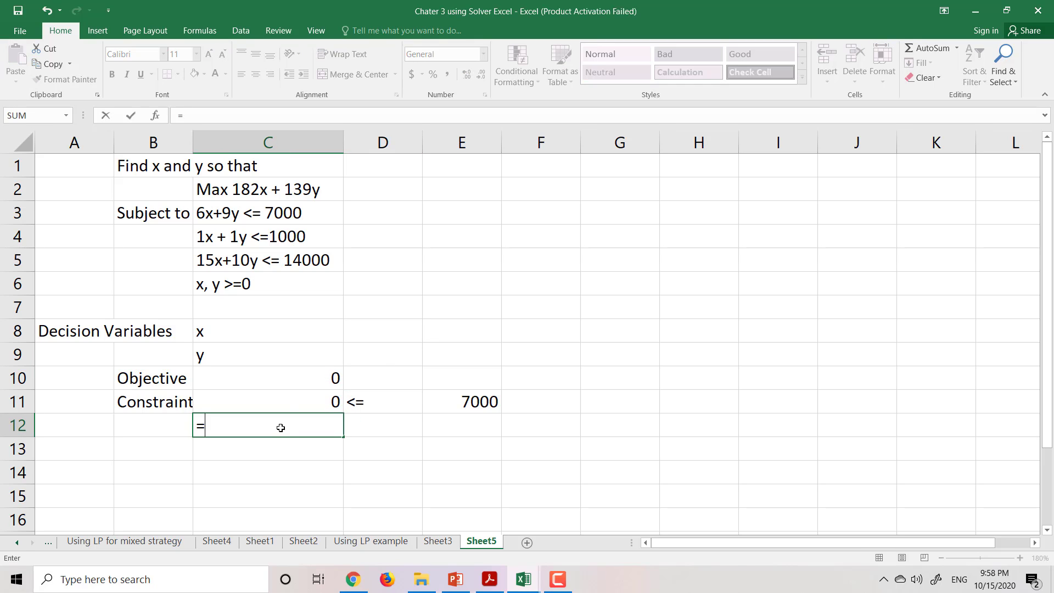
{"action": "left_click", "coordinate": [374, 338]}
{"action": "type", "text": "+"}
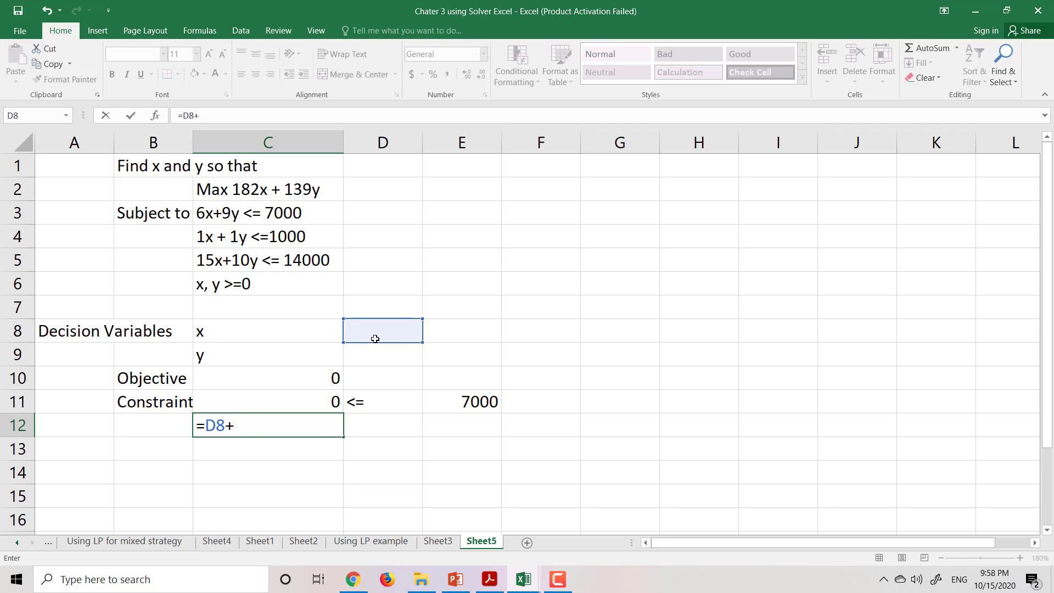
{"action": "left_click", "coordinate": [377, 348]}
{"action": "key", "text": "Return"}
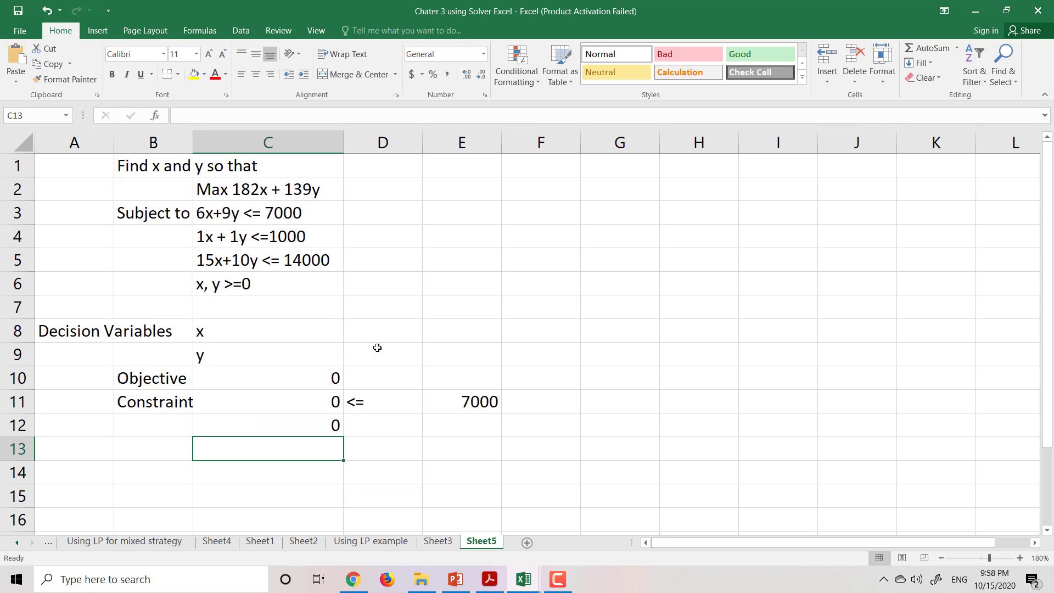
{"action": "left_click", "coordinate": [379, 424]}
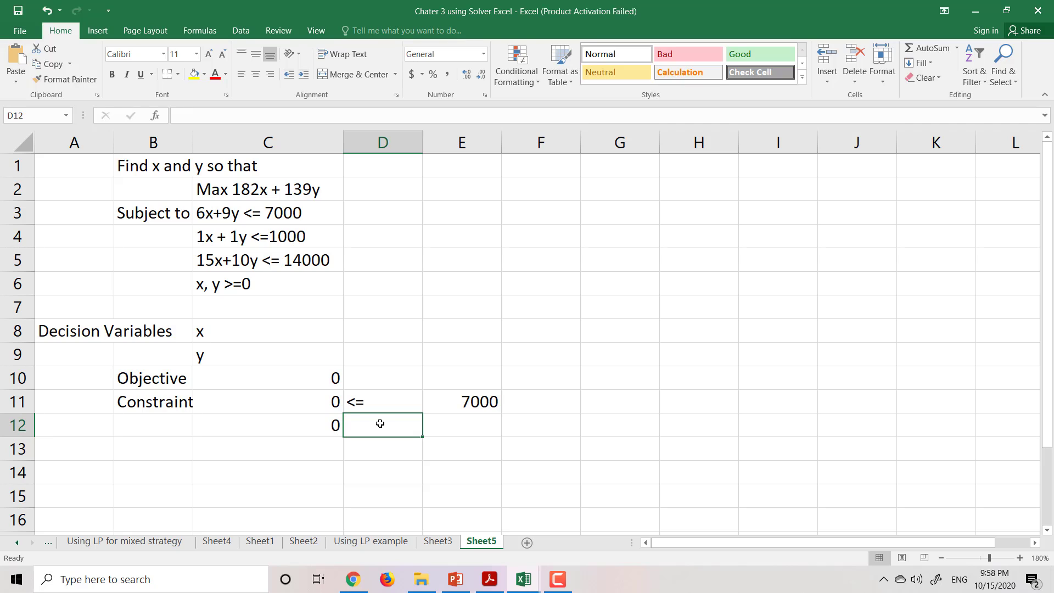
{"action": "type", "text": "<="}
{"action": "key", "text": "Tab"}
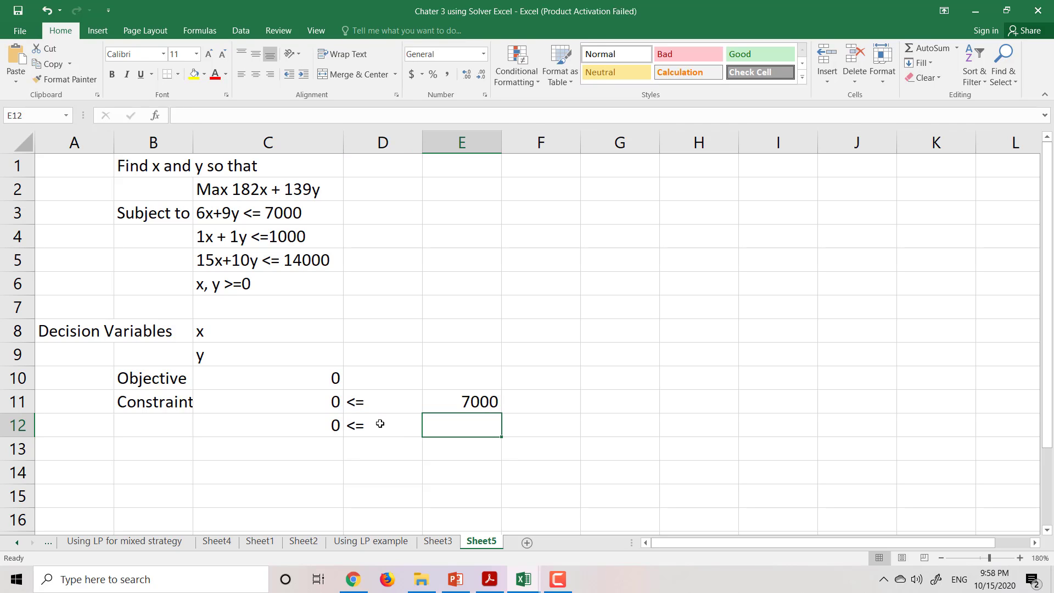
{"action": "type", "text": "1000"}
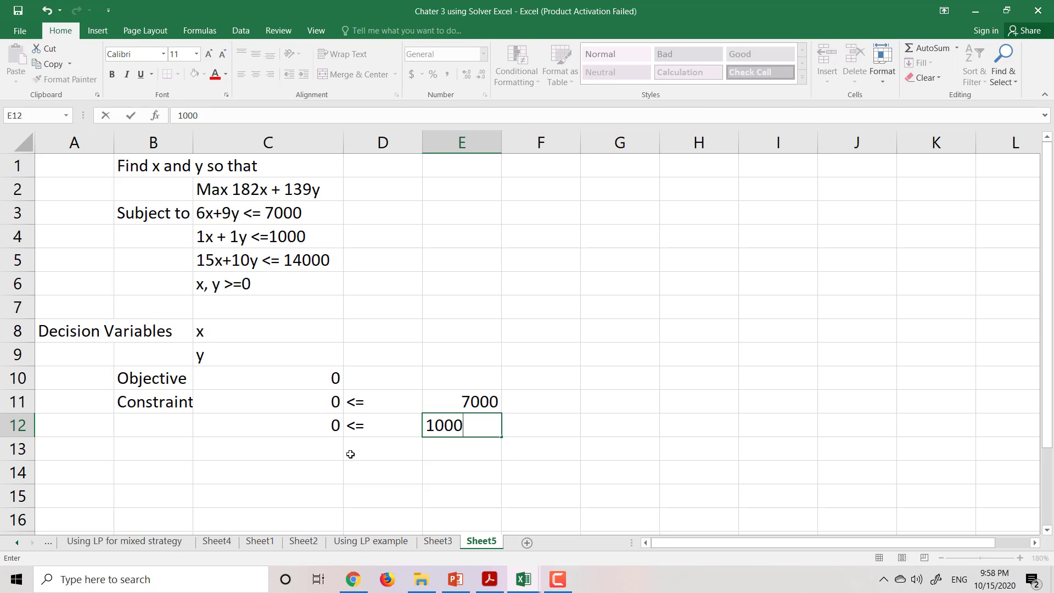
{"action": "left_click", "coordinate": [314, 454]}
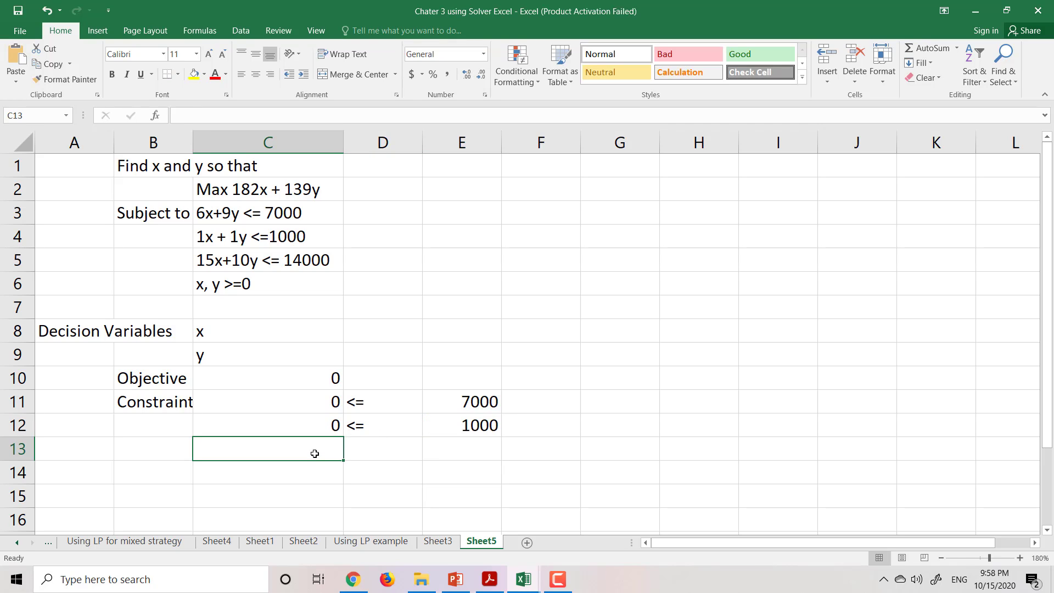
Step: Build row 13: =15*D8+10*D9 in C13, '<=' in D13 and 14000 in E13
{"action": "type", "text": "=15*"}
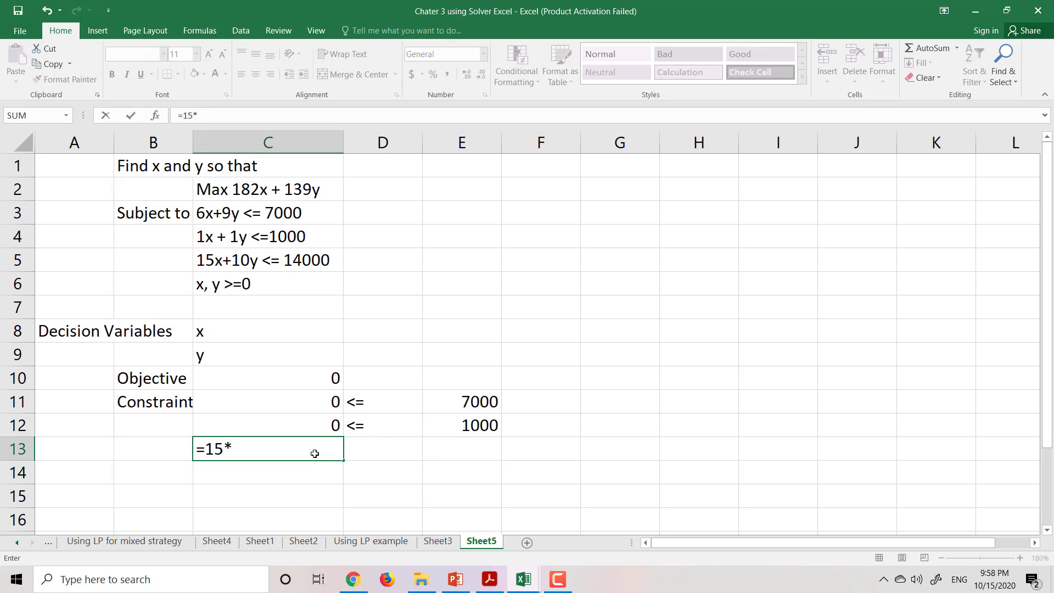
{"action": "left_click", "coordinate": [392, 333]}
{"action": "type", "text": "+"}
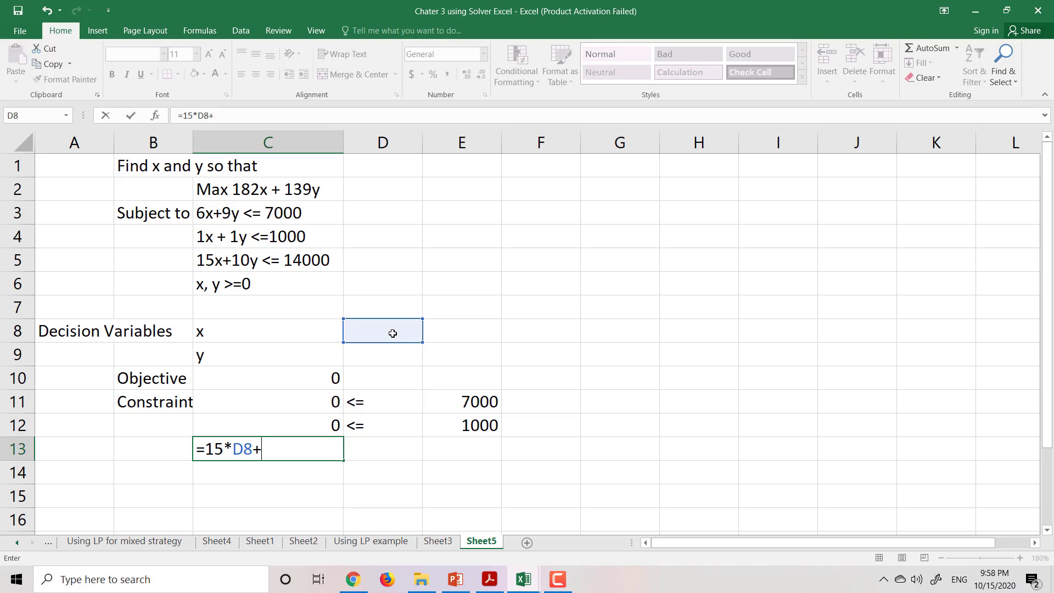
{"action": "type", "text": "10*"}
{"action": "left_click", "coordinate": [394, 359]}
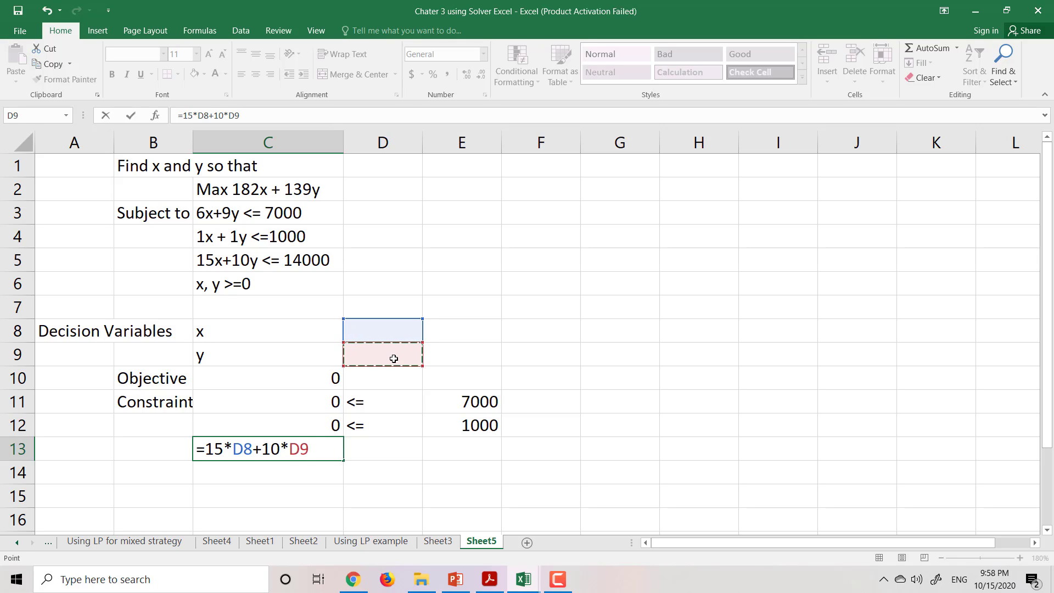
{"action": "key", "text": "Return"}
{"action": "key", "text": "Right"}
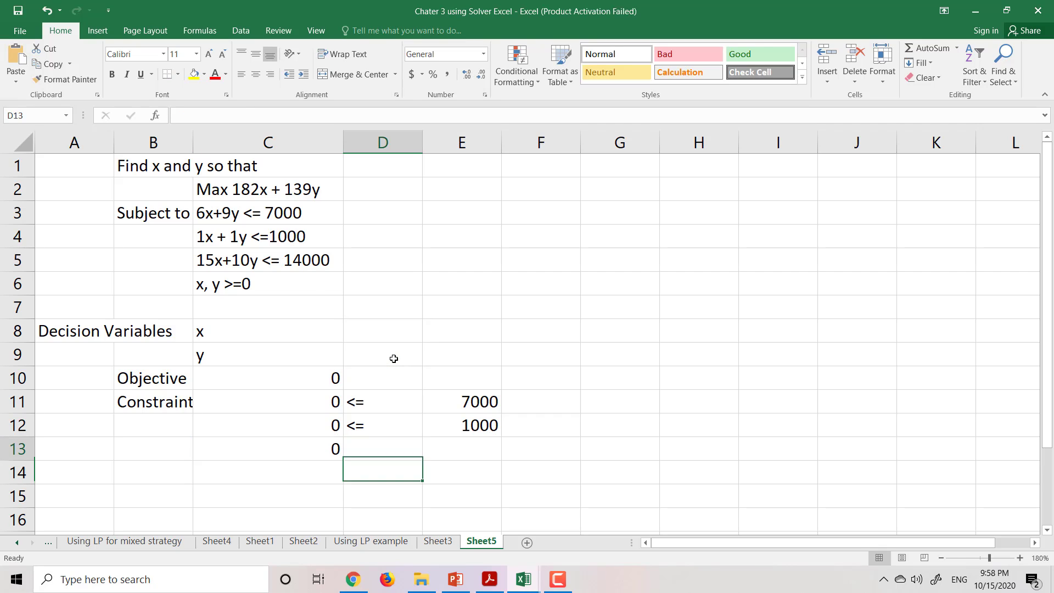
{"action": "key", "text": "Up"}
{"action": "type", "text": "<="}
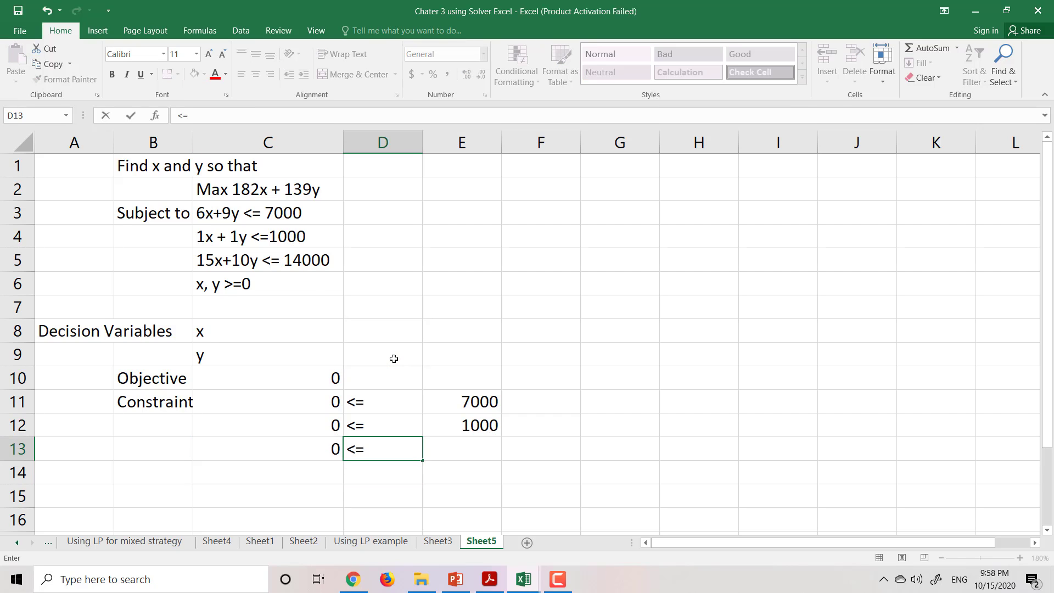
{"action": "key", "text": "Right"}
{"action": "type", "text": "14000"}
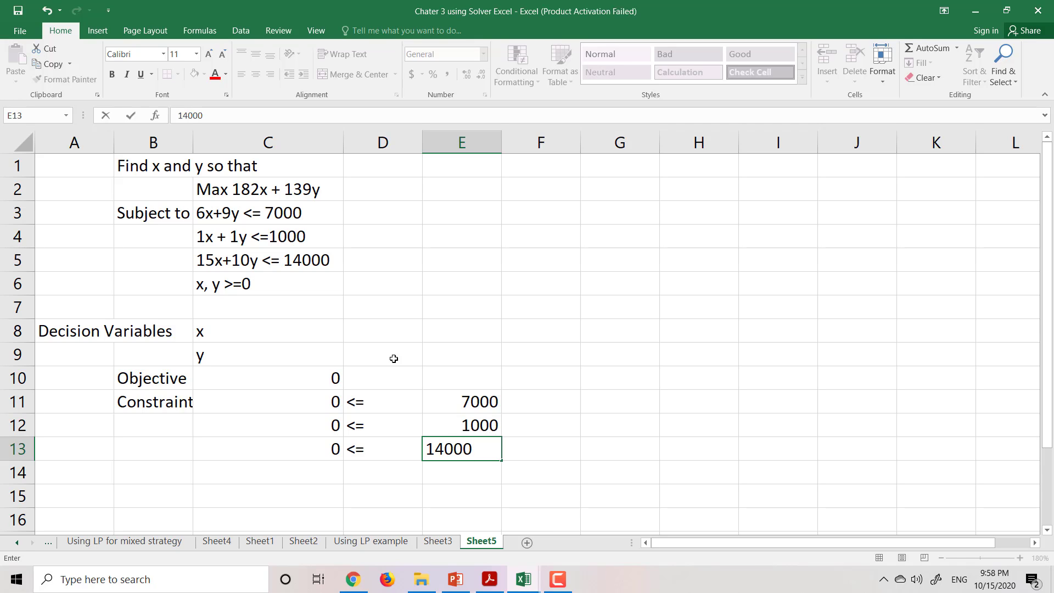
{"action": "key", "text": "Up"}
Step: Select C14 and begin a new formula there
{"action": "left_click", "coordinate": [394, 359]}
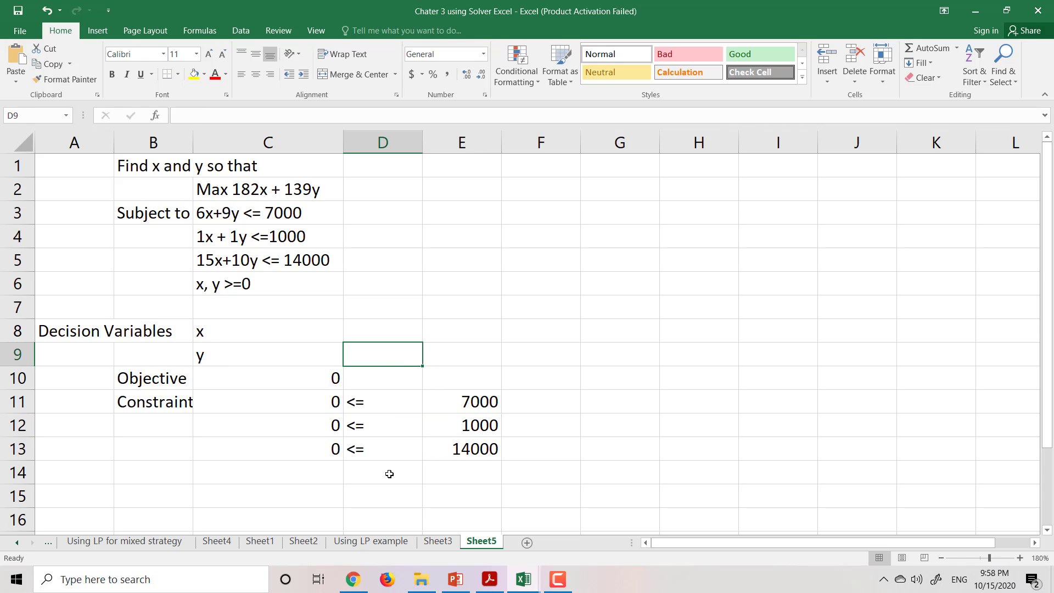
{"action": "left_click", "coordinate": [390, 473]}
{"action": "left_click", "coordinate": [328, 473]}
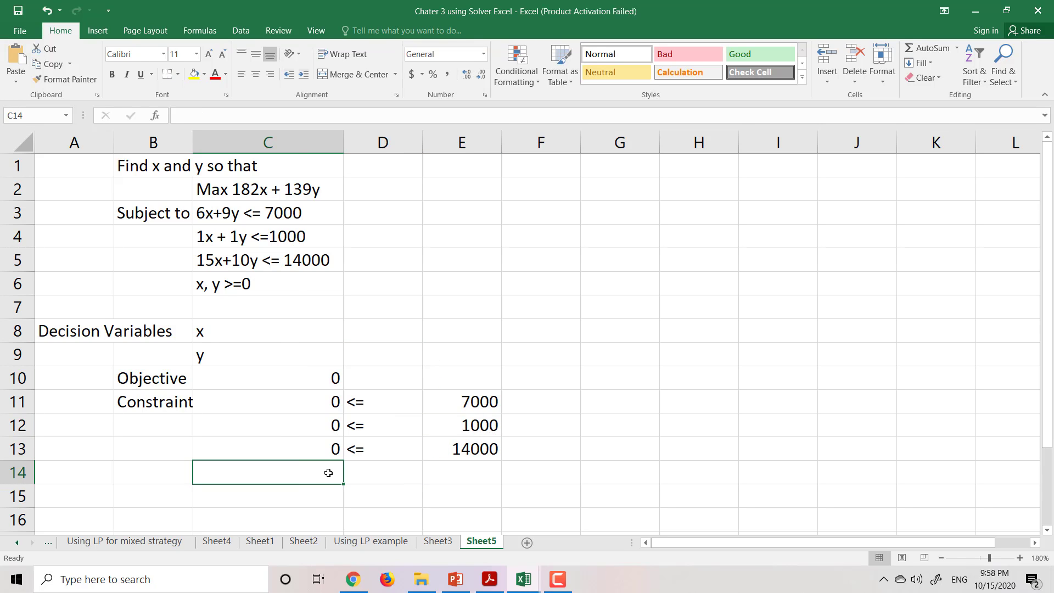
{"action": "left_click", "coordinate": [379, 330]}
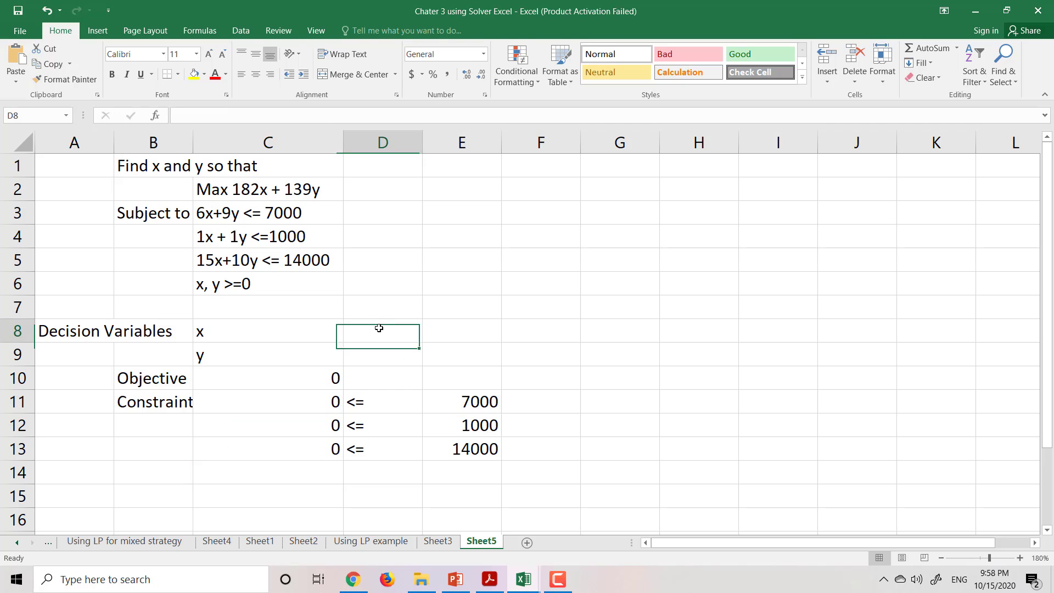
{"action": "left_click", "coordinate": [311, 474]}
{"action": "type", "text": "="}
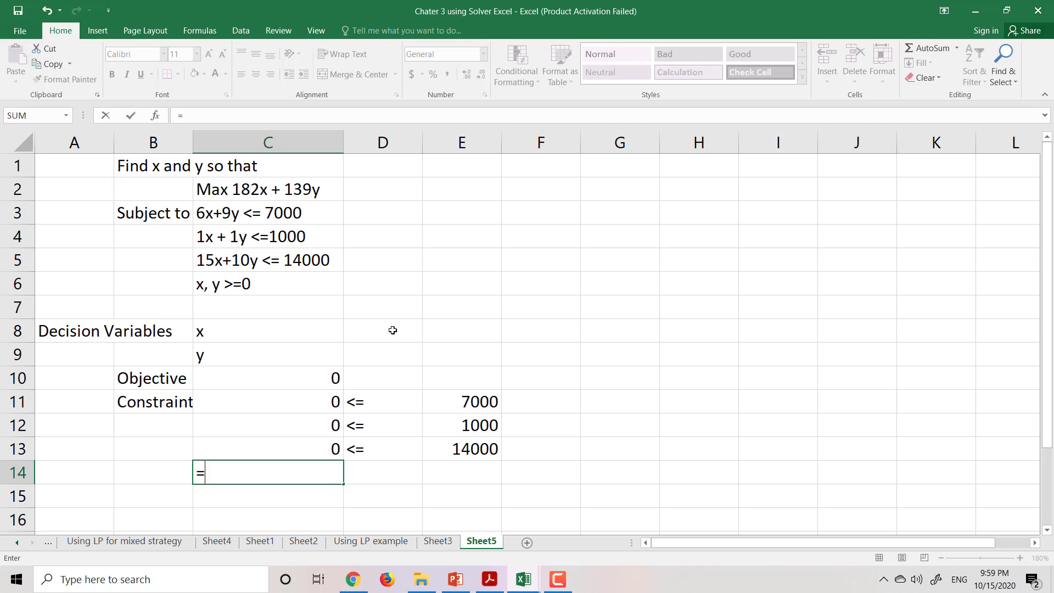
Step: Add '>=' with a 0 lower bound for x in E8:F8 and y in E9:F9
{"action": "key", "text": "Escape"}
{"action": "left_click", "coordinate": [442, 324]}
{"action": "type", "text": ">="}
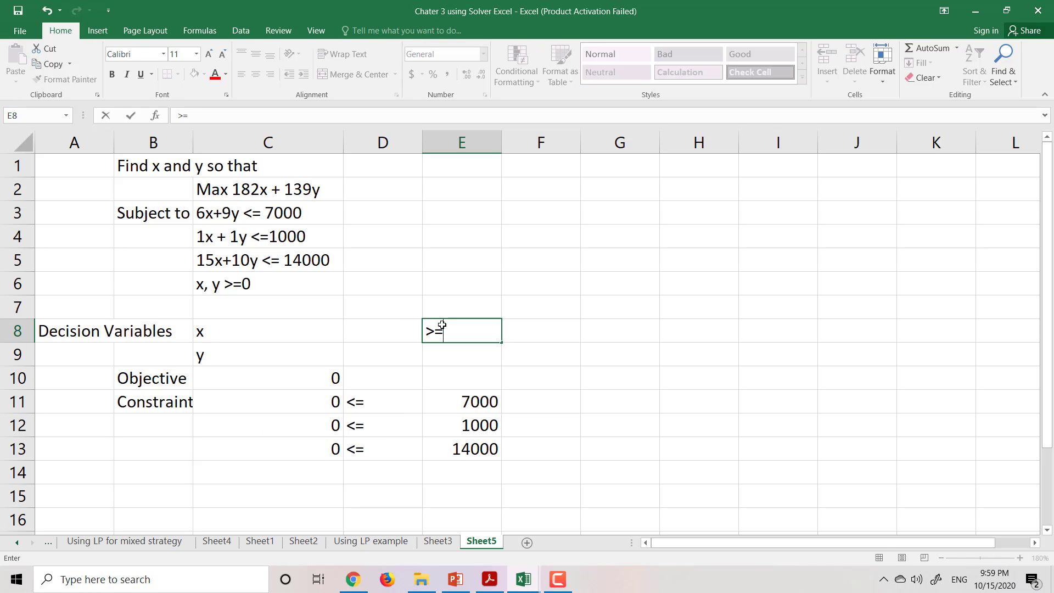
{"action": "key", "text": "Tab"}
{"action": "type", "text": "0"}
{"action": "key", "text": "Return"}
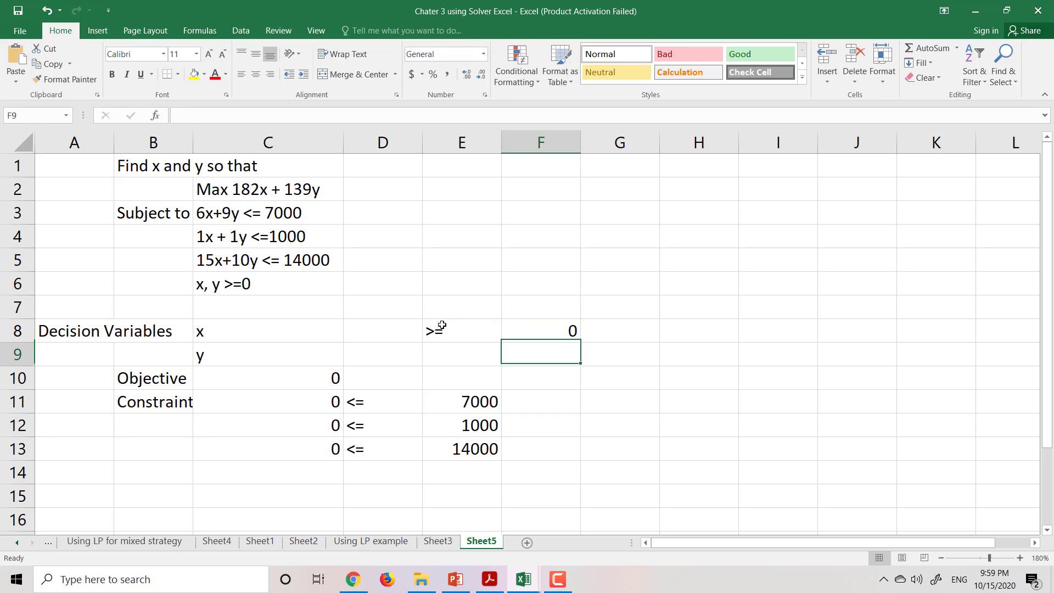
{"action": "type", "text": ">"}
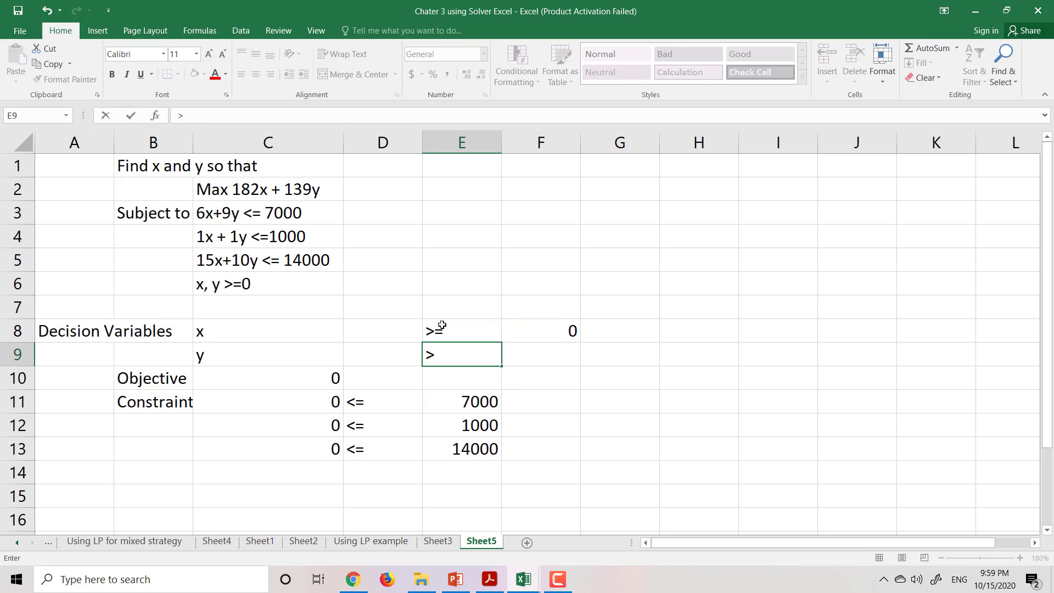
{"action": "type", "text": "="}
{"action": "key", "text": "Tab"}
{"action": "type", "text": "0"}
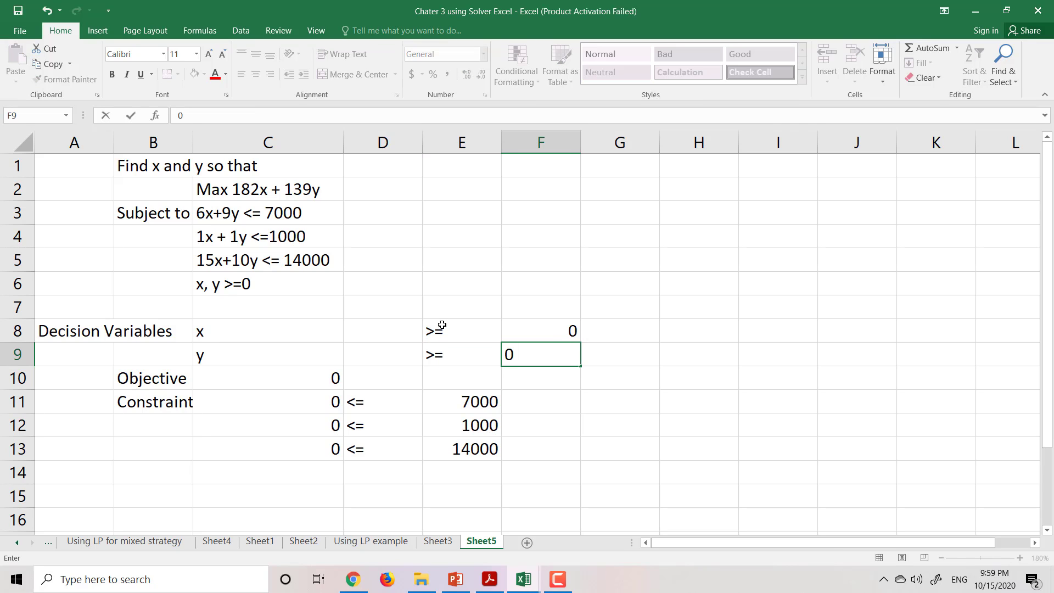
{"action": "left_click", "coordinate": [693, 372]}
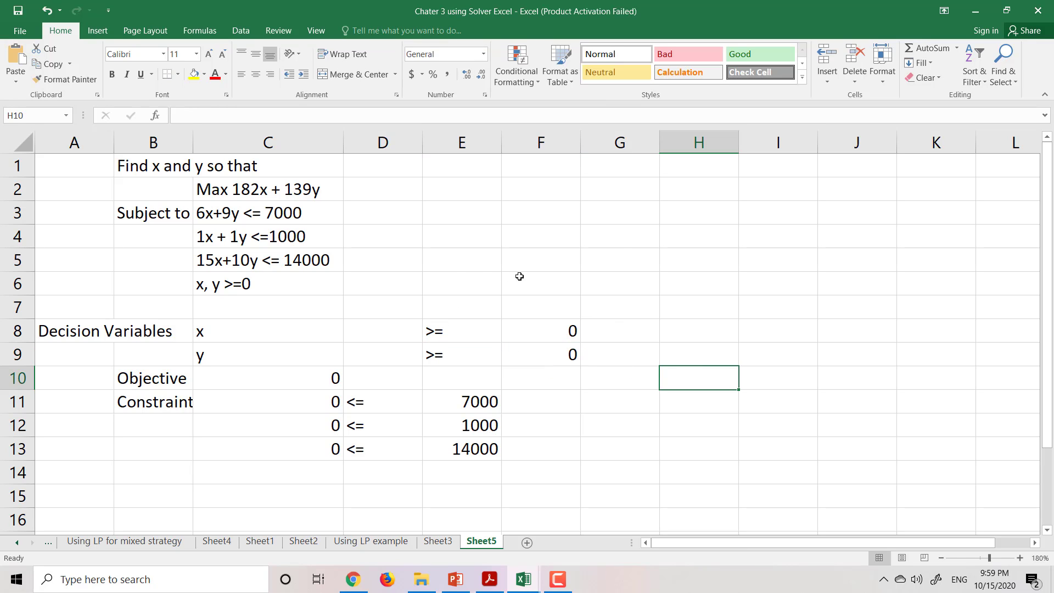
Step: Walk through the model labels and the constraint formulas in C11 to C13
{"action": "left_click", "coordinate": [92, 332]}
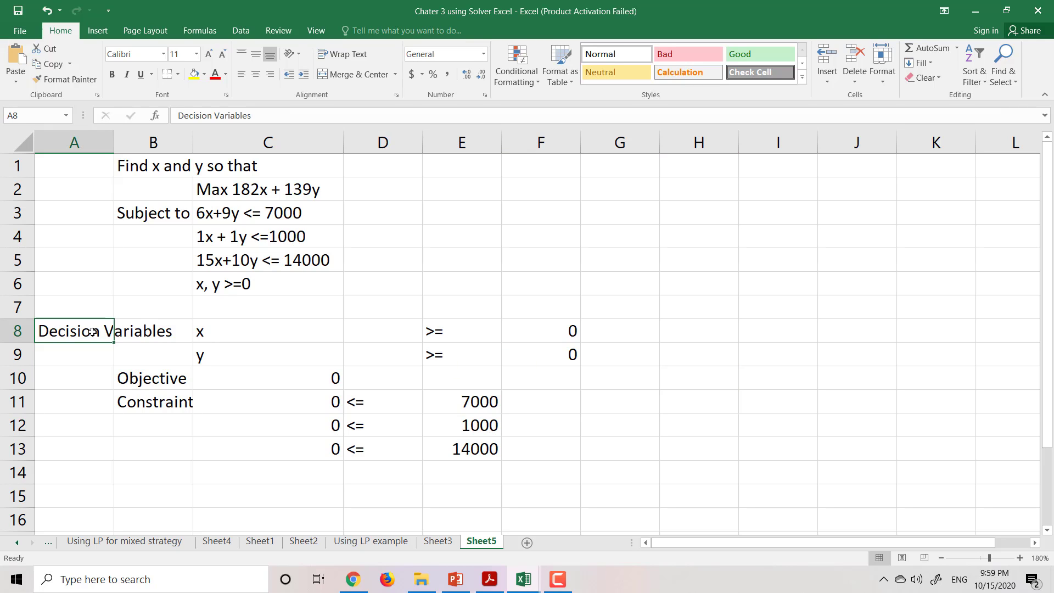
{"action": "left_click", "coordinate": [138, 382]}
{"action": "left_click", "coordinate": [145, 405]}
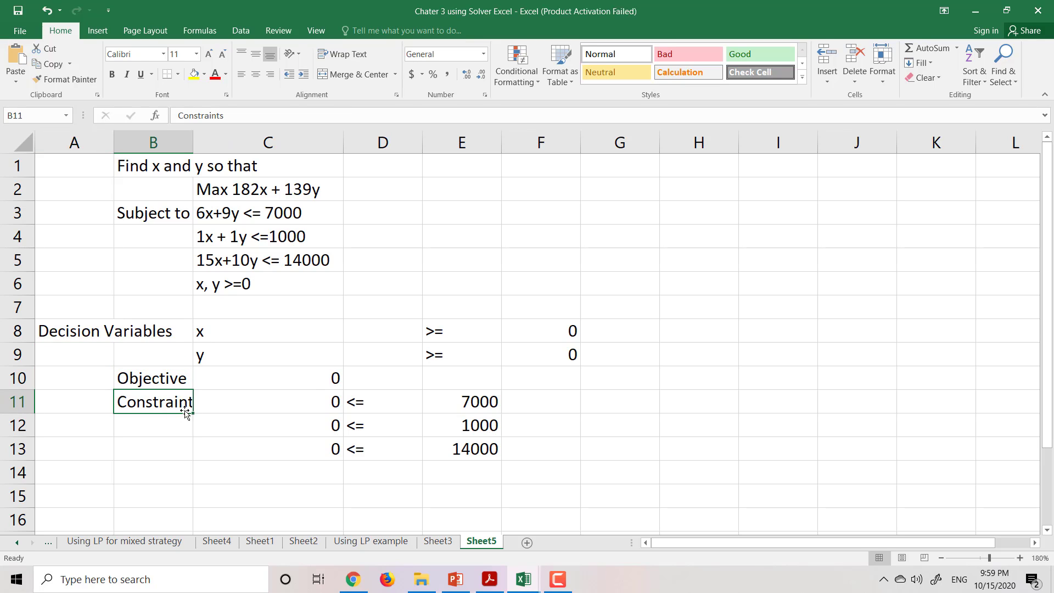
{"action": "left_click", "coordinate": [392, 329]}
{"action": "left_click", "coordinate": [390, 357]}
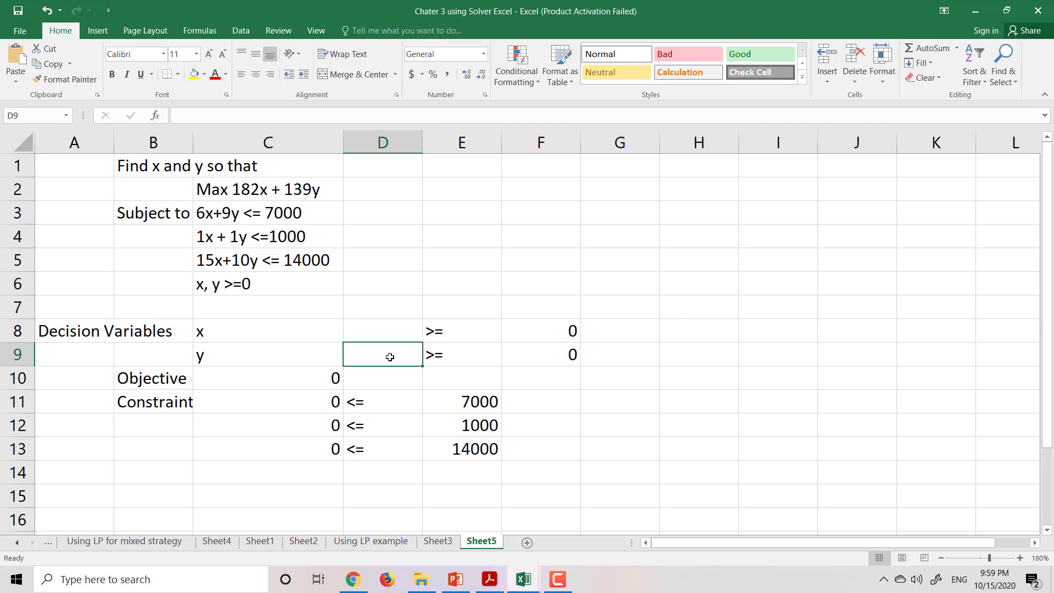
{"action": "left_click", "coordinate": [307, 405]}
{"action": "left_click", "coordinate": [304, 421]}
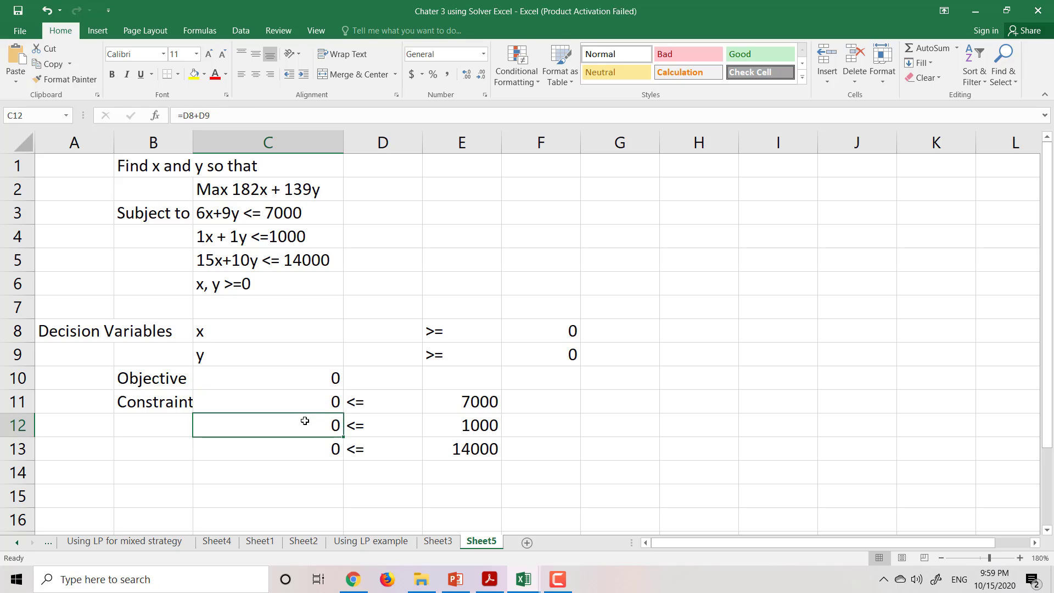
{"action": "left_click", "coordinate": [308, 452]}
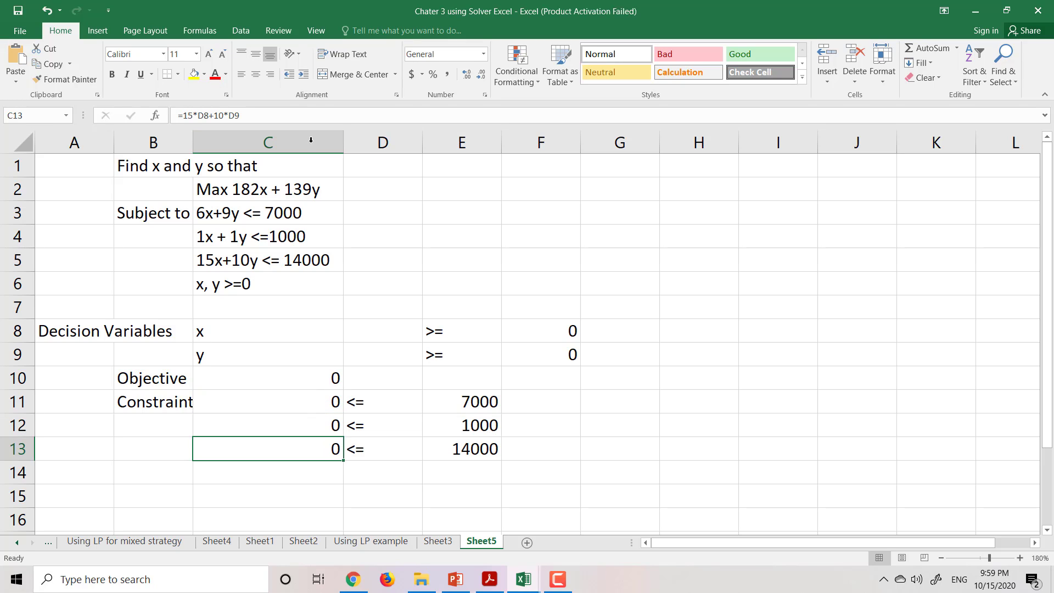
{"action": "left_click", "coordinate": [243, 29]}
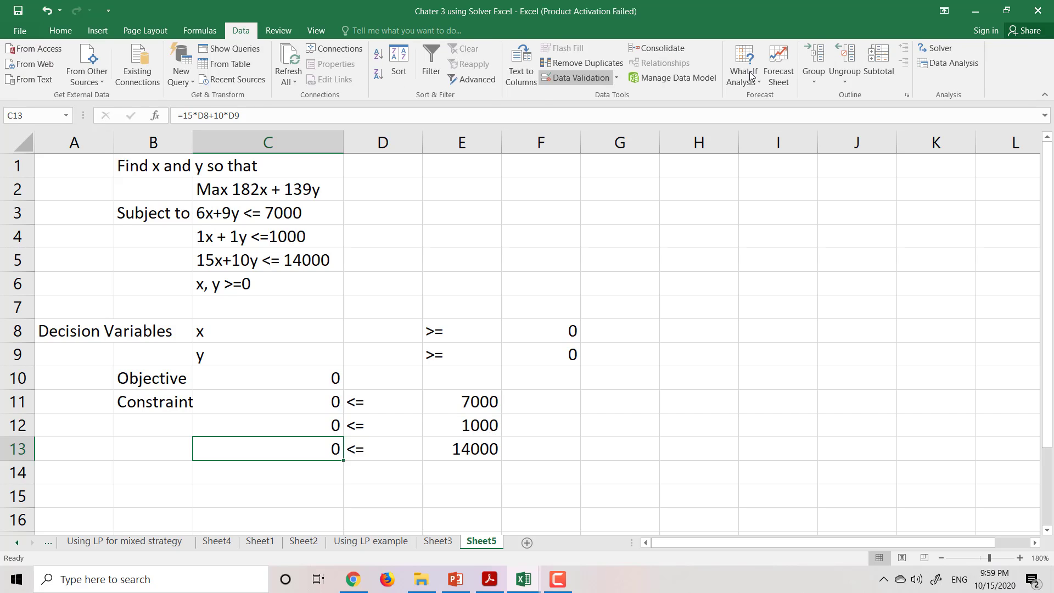
Step: Open Solver and reset all previous Solver settings
{"action": "left_click", "coordinate": [938, 50]}
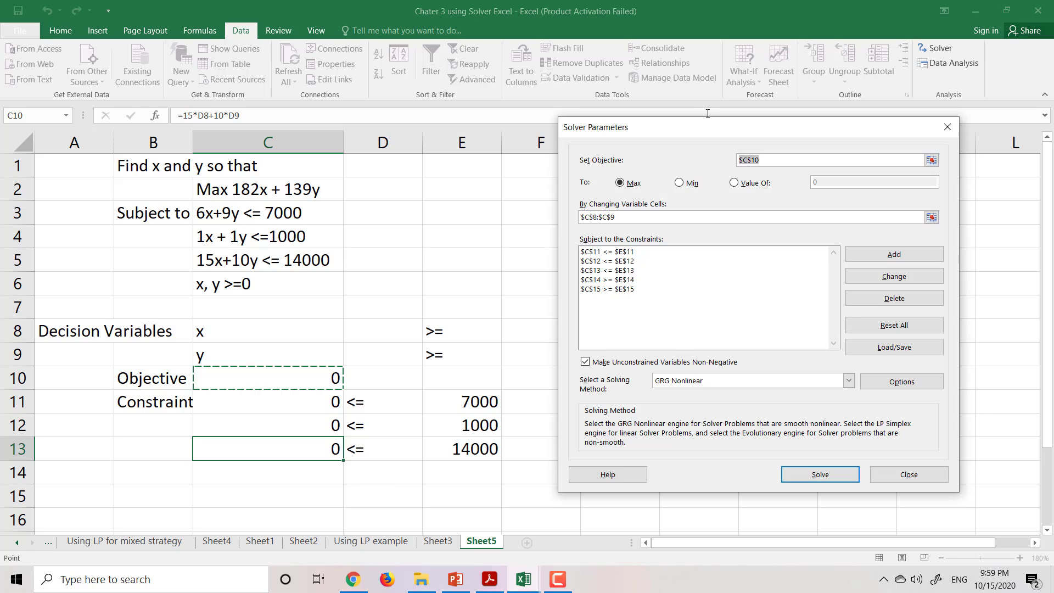
{"action": "left_click_drag", "start_coordinate": [712, 136], "coordinate": [705, 133]}
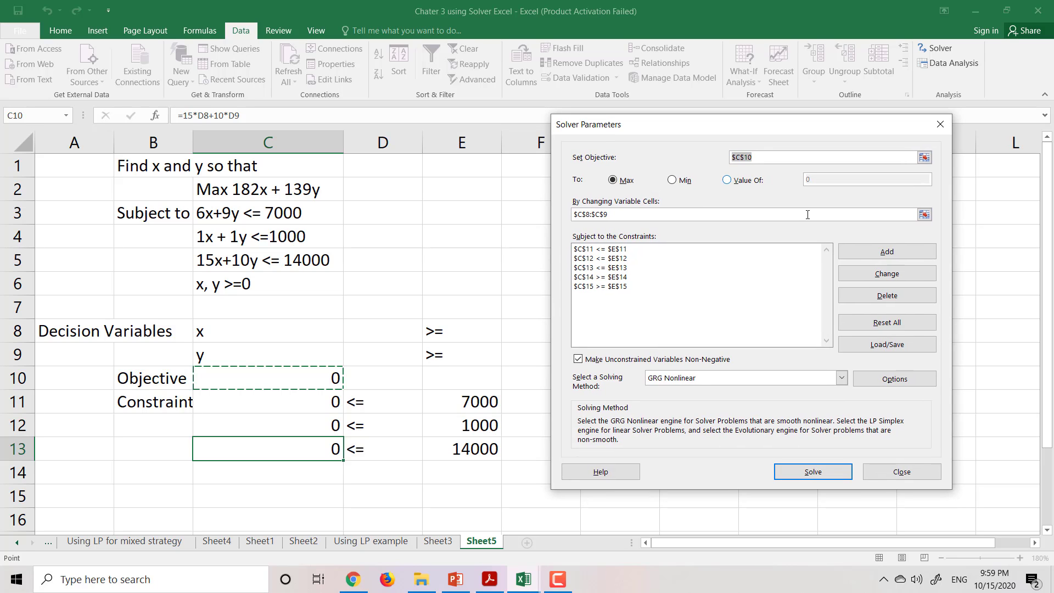
{"action": "left_click", "coordinate": [890, 322]}
{"action": "left_click", "coordinate": [551, 341]}
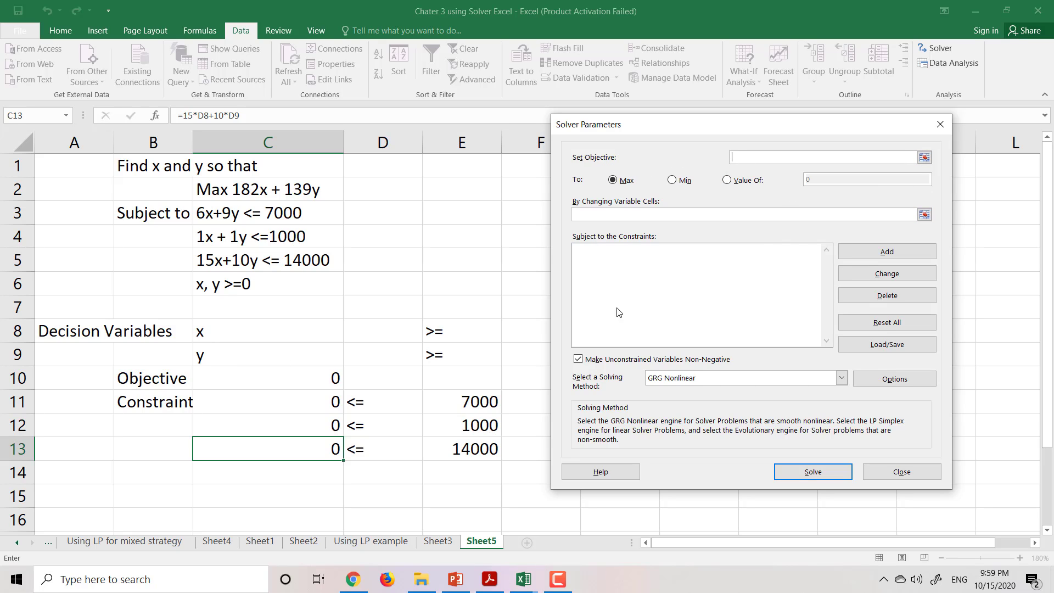
Step: Set the Solver objective to $C$10 and choose Max
{"action": "left_click", "coordinate": [924, 158]}
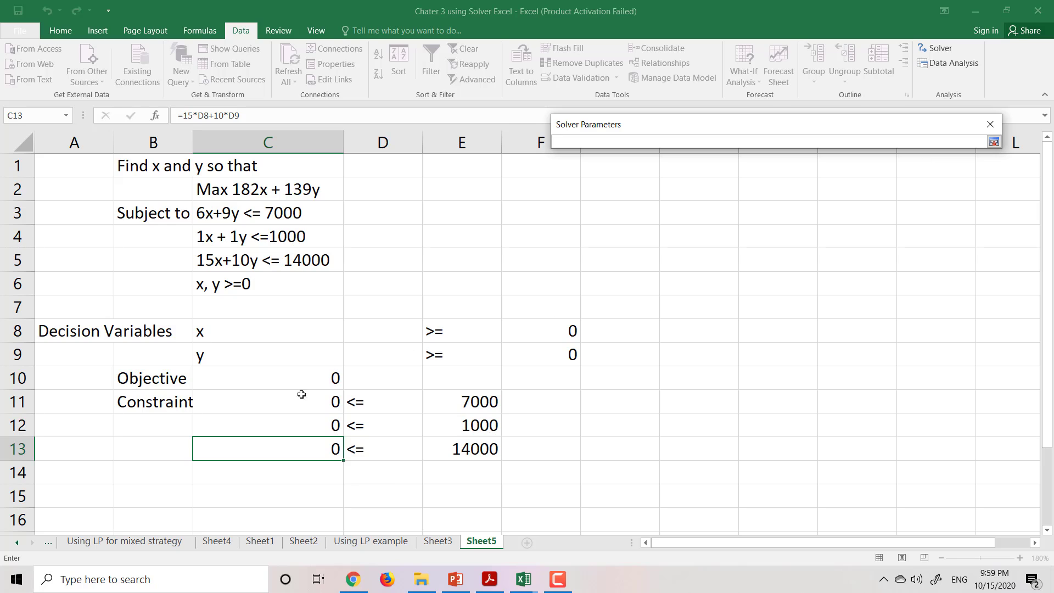
{"action": "left_click", "coordinate": [284, 386]}
{"action": "left_click", "coordinate": [994, 142]}
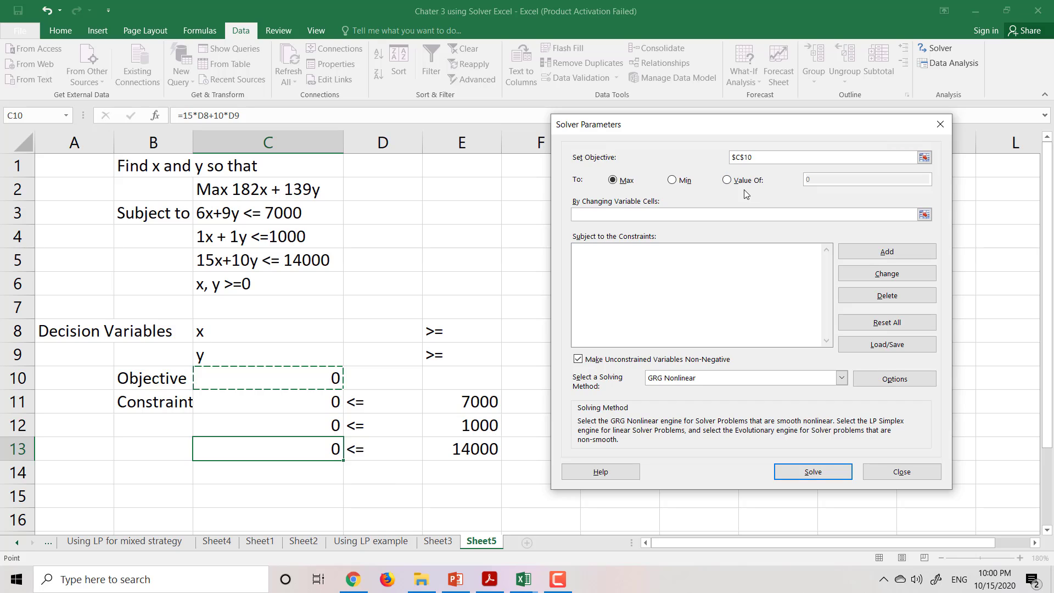
{"action": "left_click", "coordinate": [614, 183]}
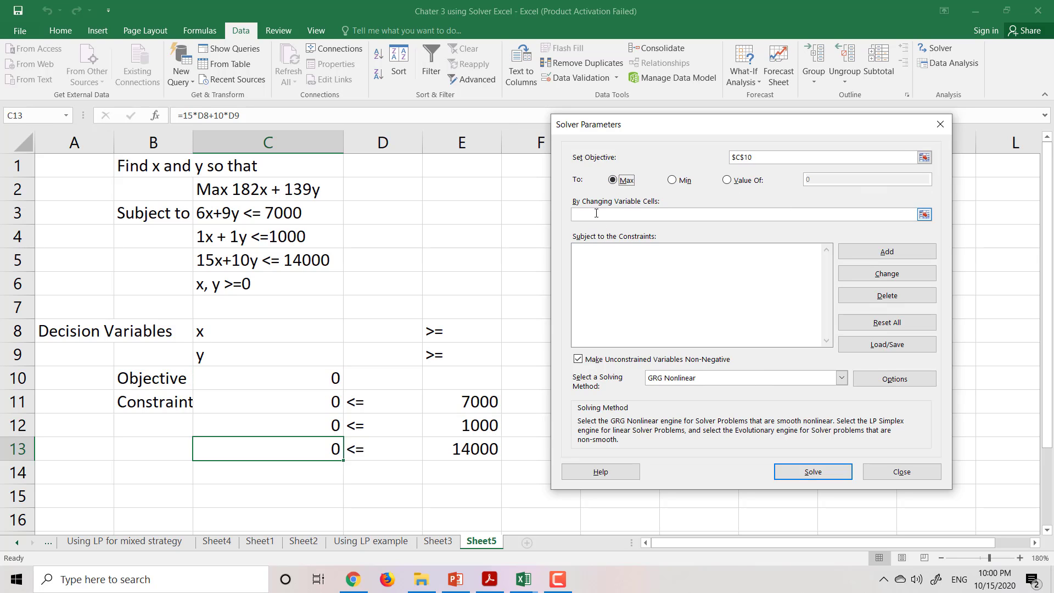
Step: Set the changing variable cells to $D$8:$D$9
{"action": "left_click", "coordinate": [924, 215]}
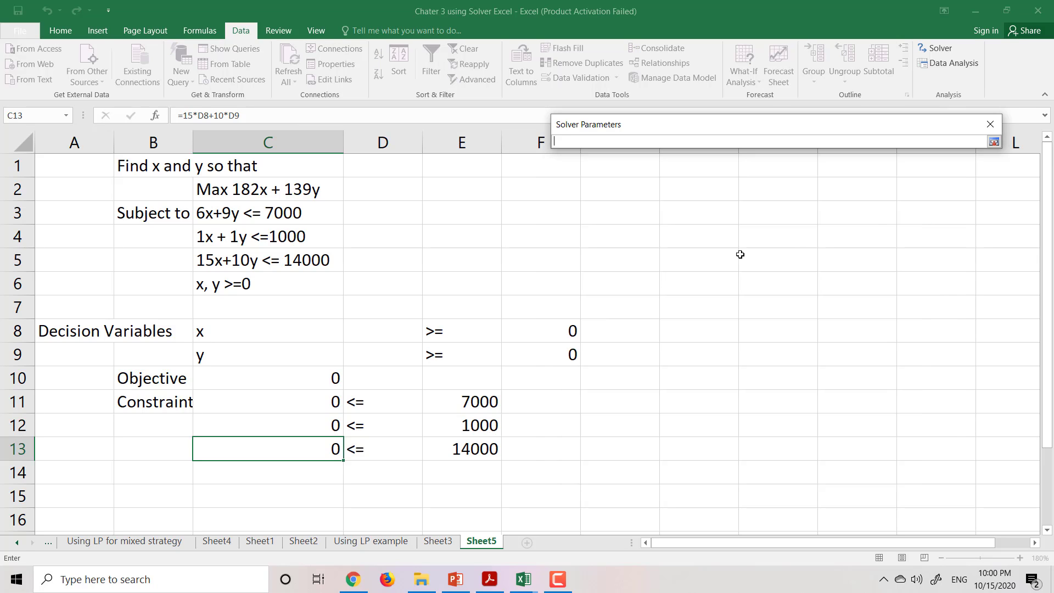
{"action": "left_click", "coordinate": [386, 329]}
{"action": "left_click_drag", "start_coordinate": [386, 329], "coordinate": [396, 349]}
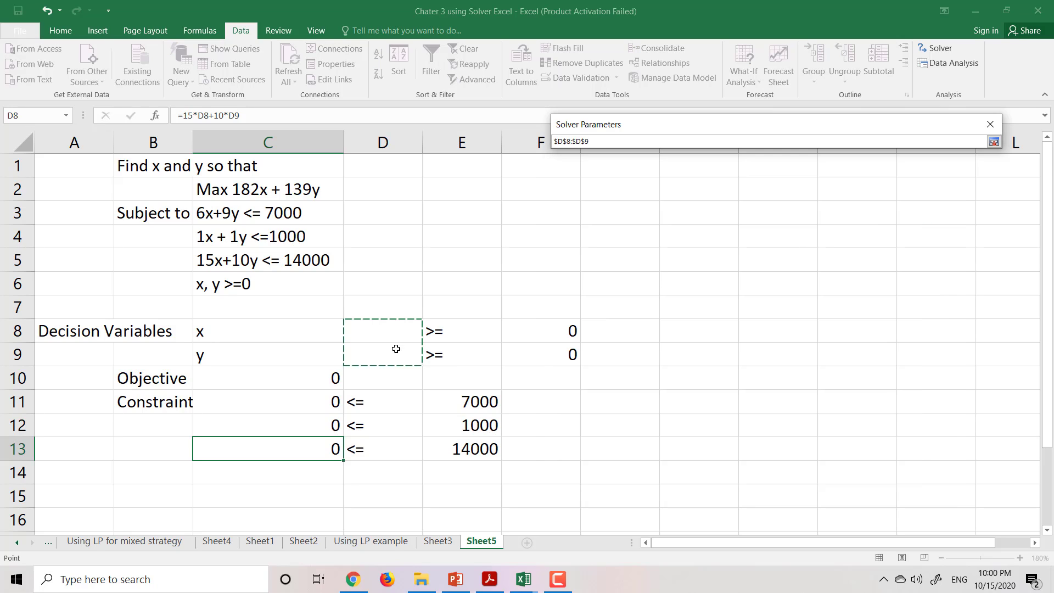
{"action": "left_click", "coordinate": [994, 142]}
{"action": "left_click", "coordinate": [665, 276]}
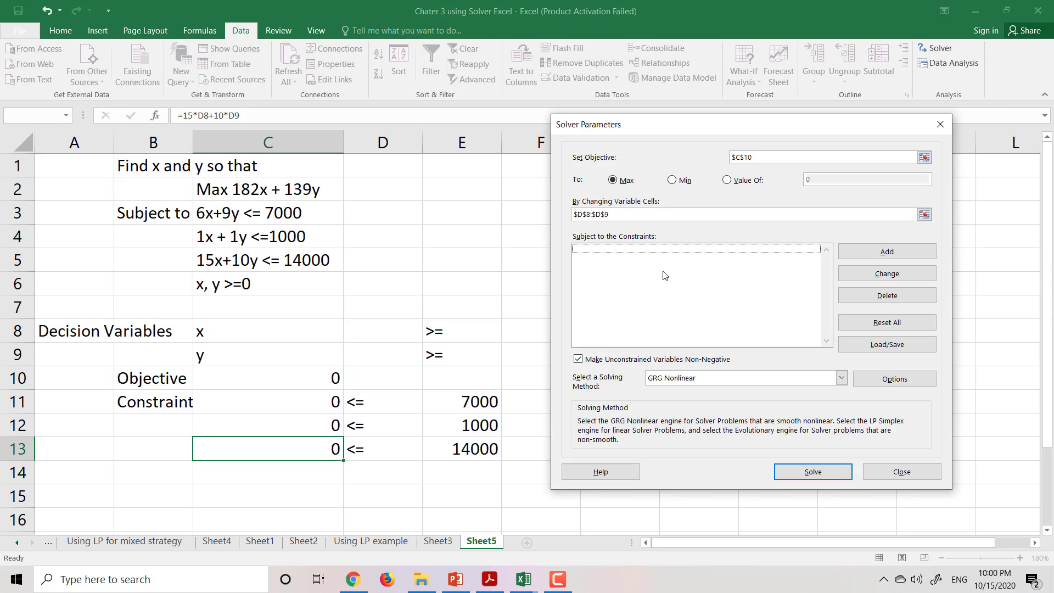
{"action": "left_click_drag", "start_coordinate": [723, 131], "coordinate": [768, 112]}
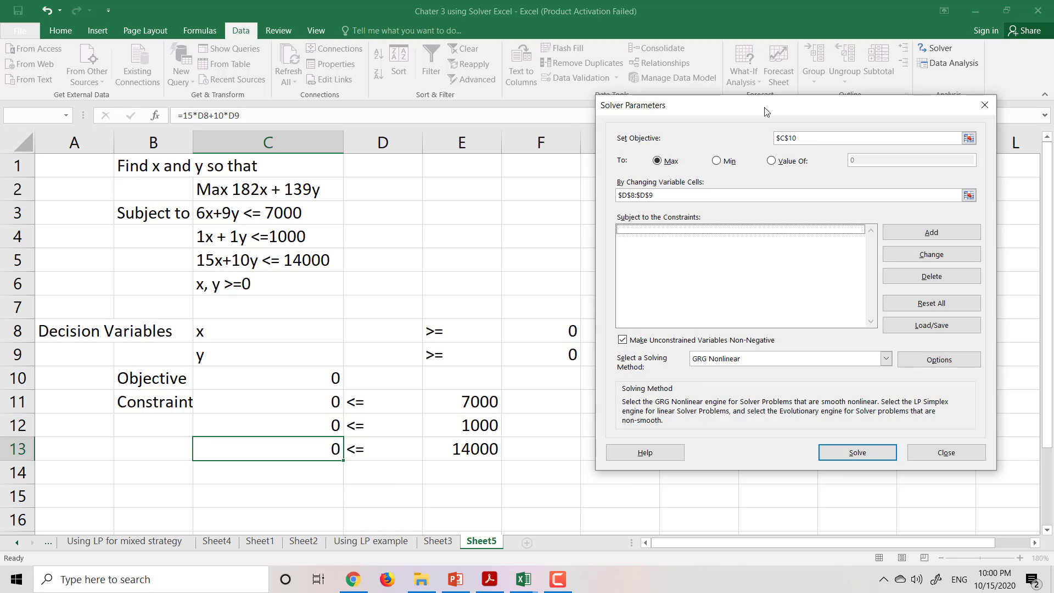
Step: Add constraints C11<=E11, C12<=E12 and C13<=E13
{"action": "left_click", "coordinate": [912, 236]}
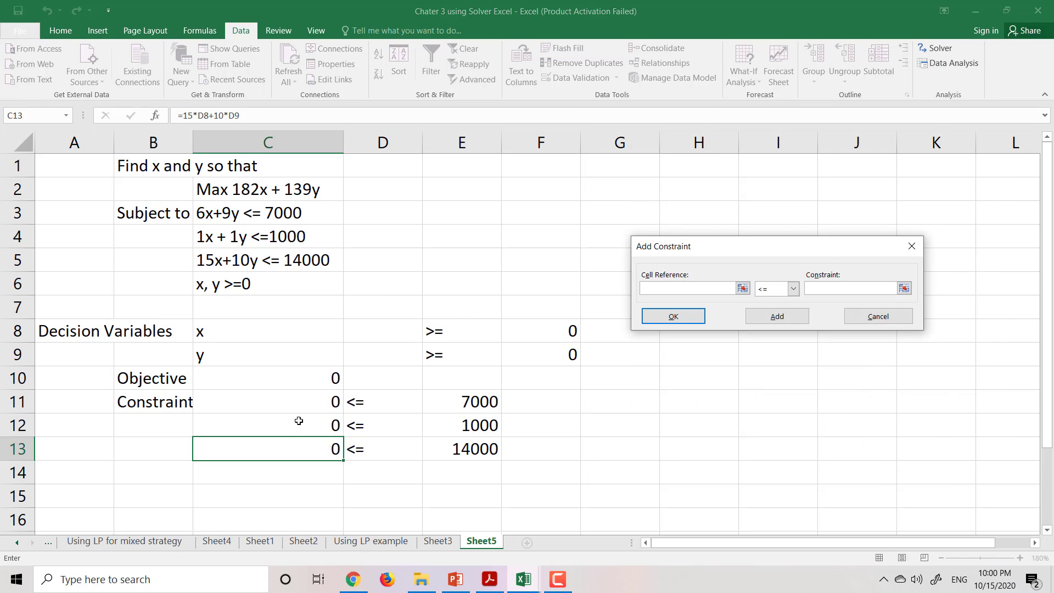
{"action": "left_click", "coordinate": [299, 405]}
{"action": "left_click", "coordinate": [817, 288]}
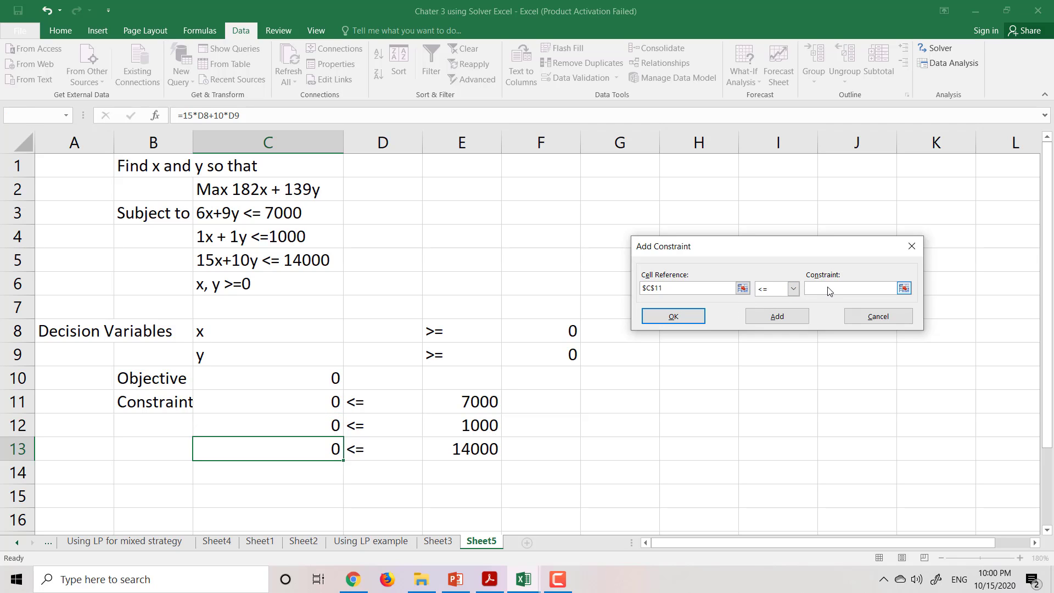
{"action": "left_click", "coordinate": [480, 400]}
{"action": "left_click", "coordinate": [780, 323]}
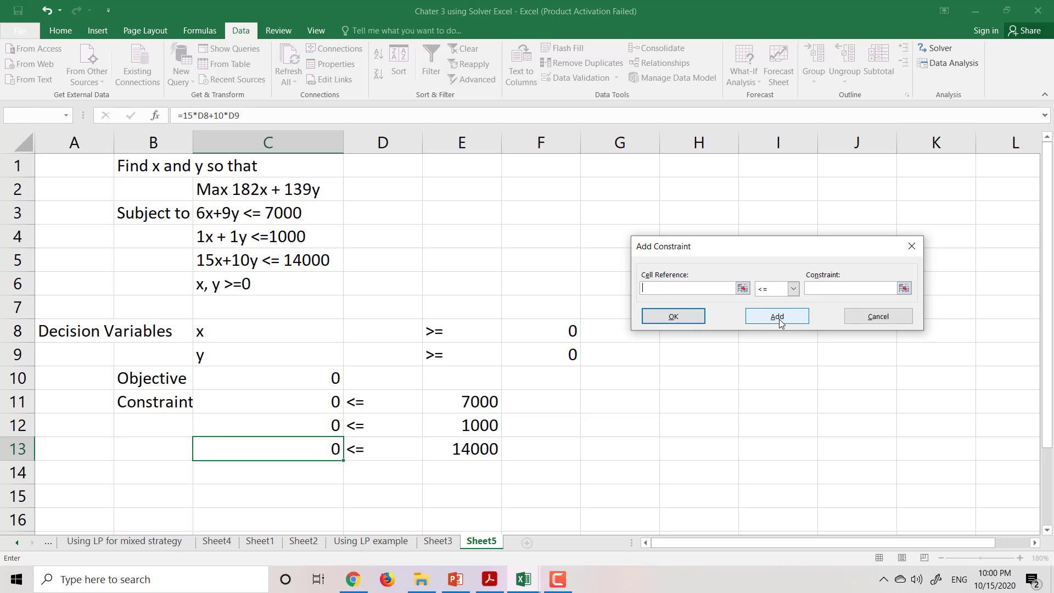
{"action": "left_click", "coordinate": [313, 427]}
{"action": "left_click", "coordinate": [829, 287]}
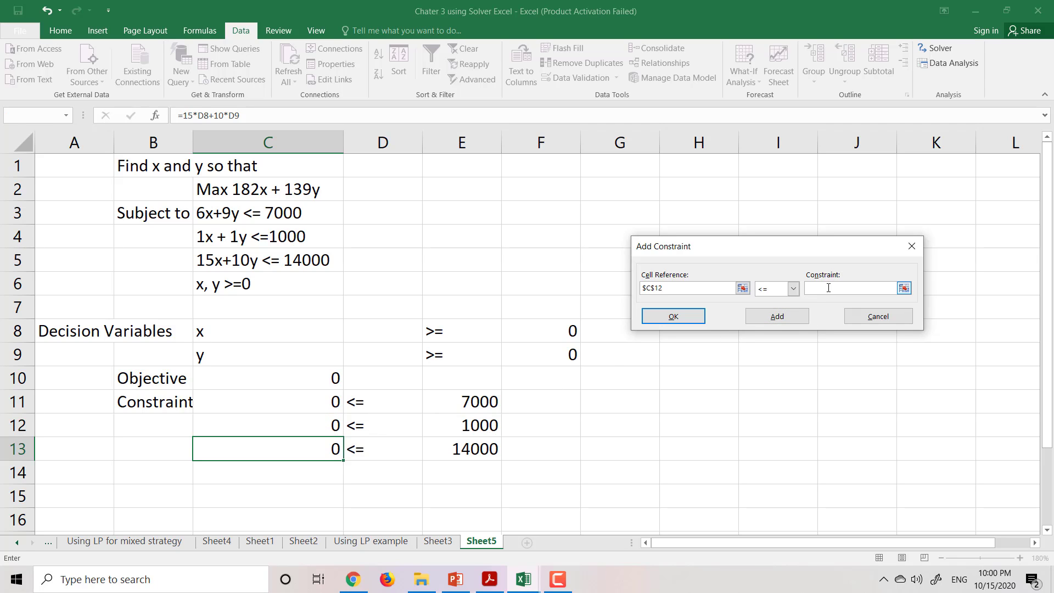
{"action": "left_click", "coordinate": [489, 424]}
{"action": "left_click", "coordinate": [762, 317]}
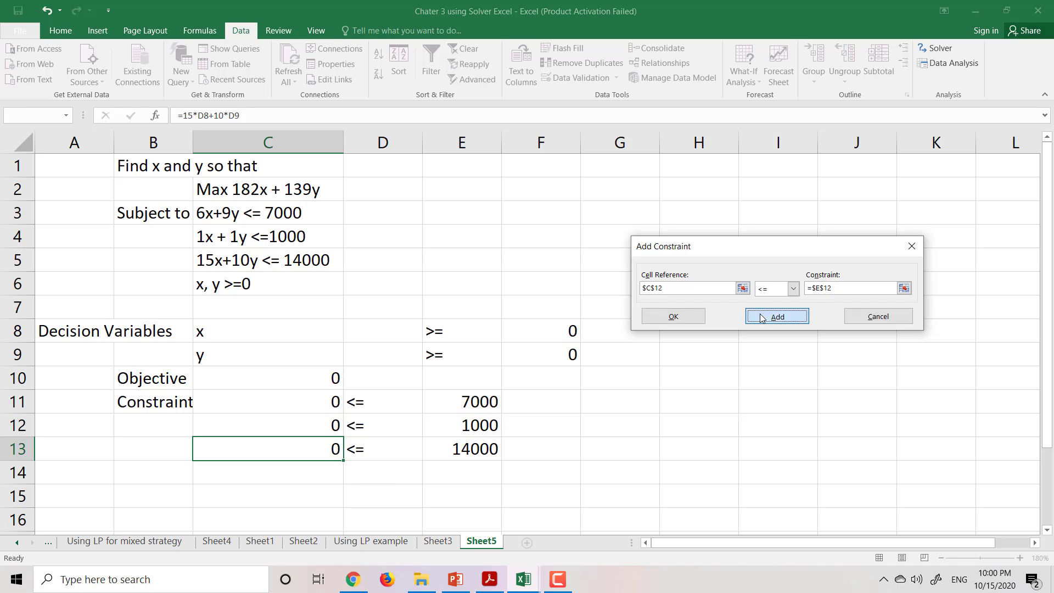
{"action": "left_click", "coordinate": [305, 454]}
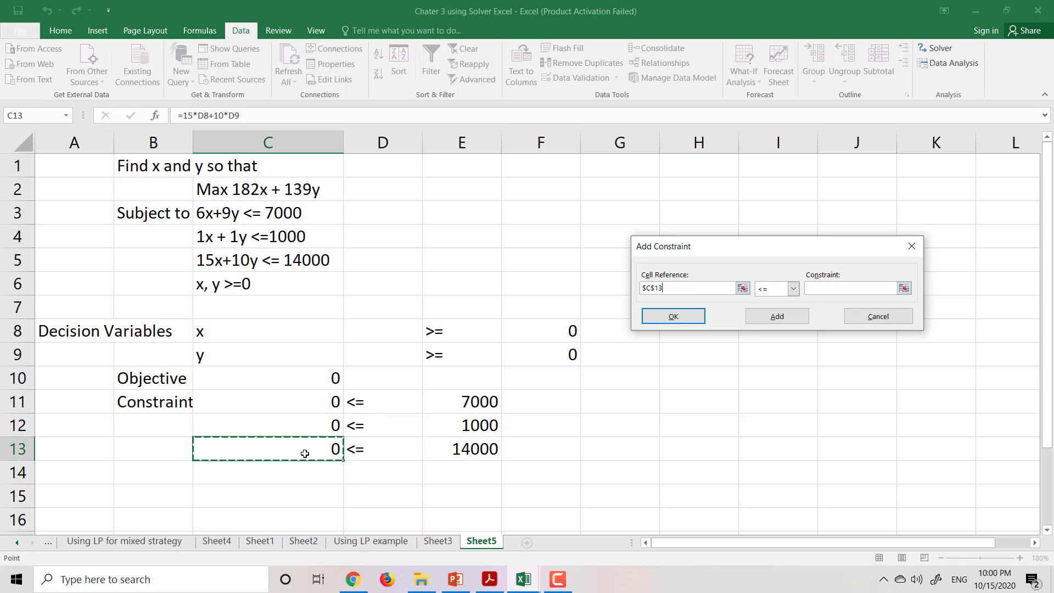
{"action": "left_click", "coordinate": [817, 290]}
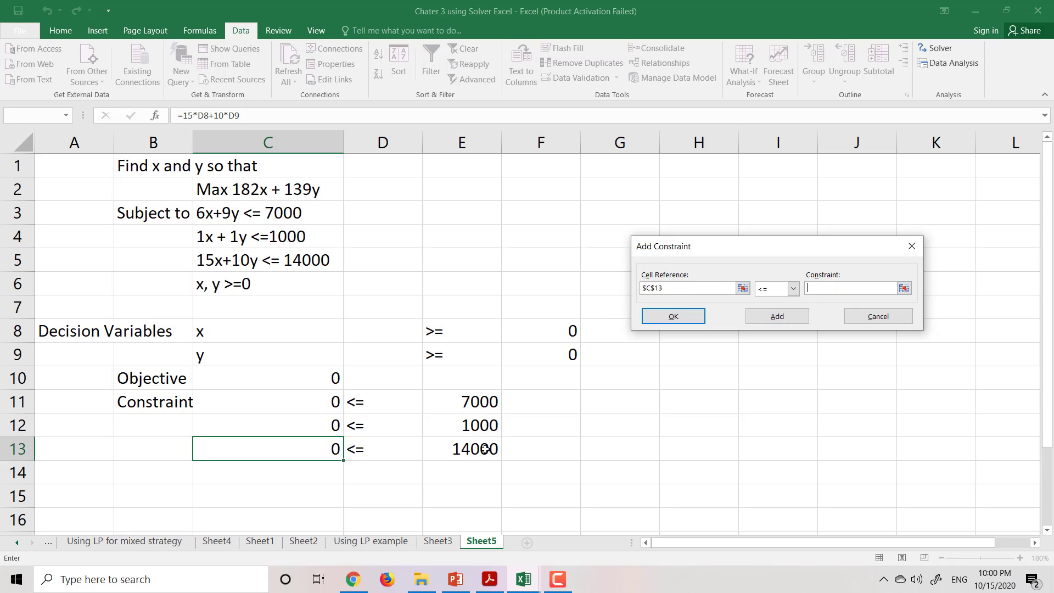
{"action": "left_click", "coordinate": [486, 449]}
{"action": "left_click", "coordinate": [767, 320]}
Step: Add lower-bound constraints D8>=F8 and D9>=F9
{"action": "left_click", "coordinate": [387, 334]}
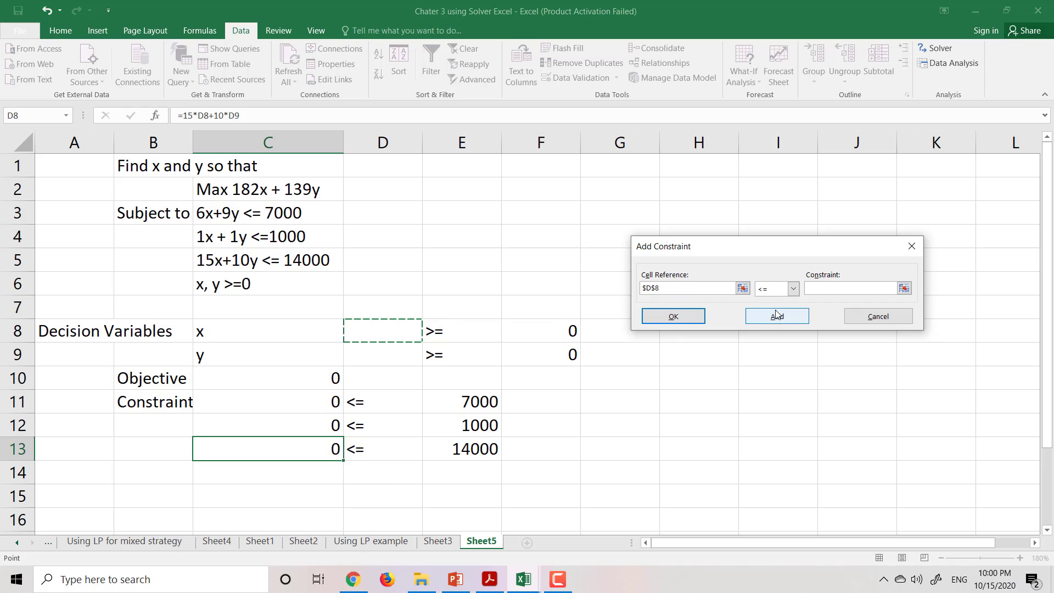
{"action": "left_click", "coordinate": [793, 288]}
{"action": "left_click", "coordinate": [777, 322]}
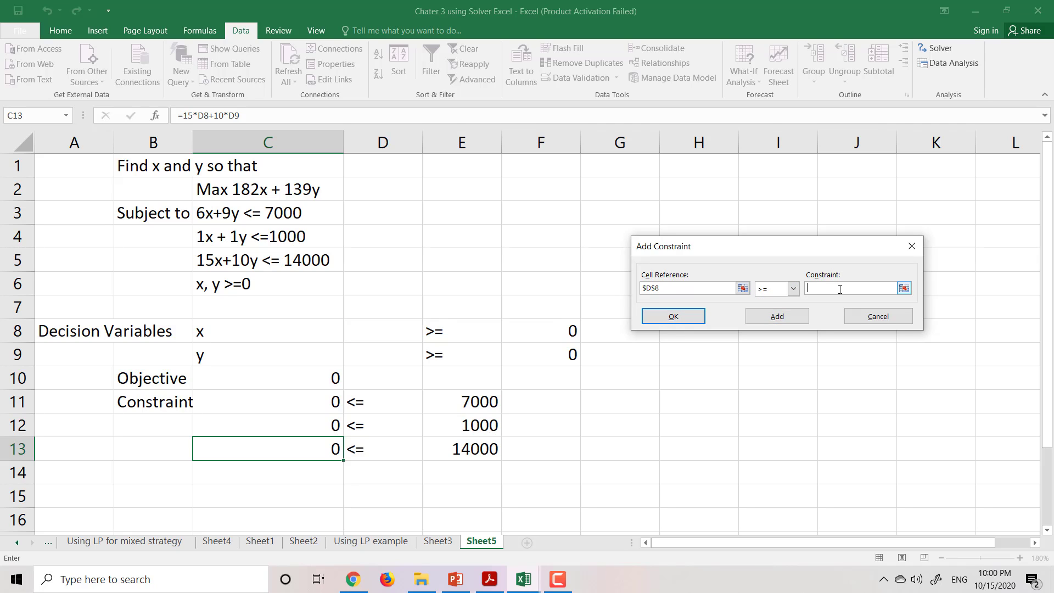
{"action": "left_click", "coordinate": [571, 332]}
{"action": "left_click", "coordinate": [776, 317]}
{"action": "left_click", "coordinate": [387, 361]}
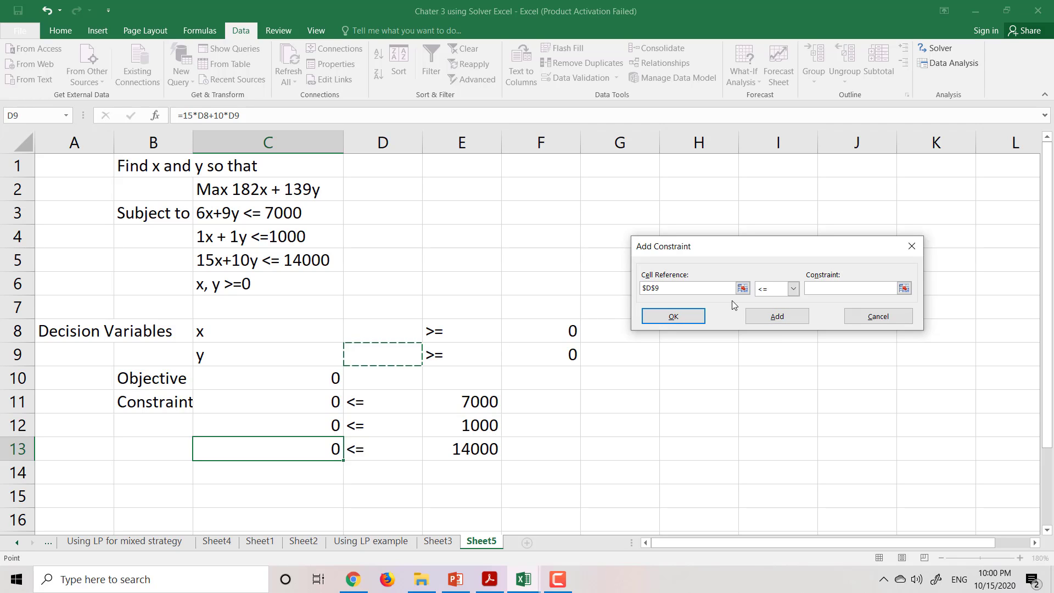
{"action": "left_click", "coordinate": [793, 288]}
{"action": "left_click", "coordinate": [769, 320]}
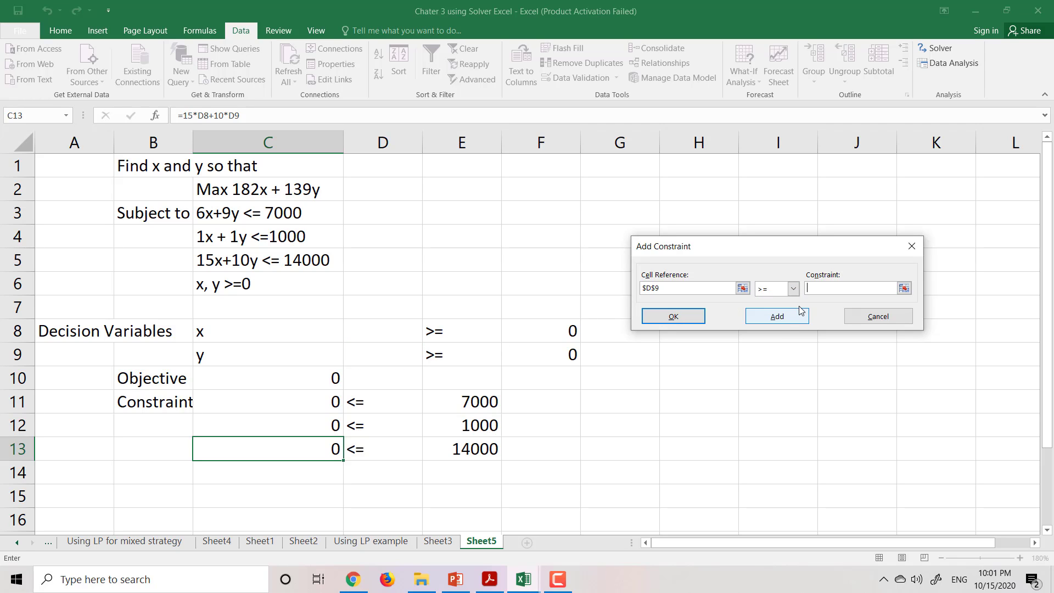
{"action": "left_click", "coordinate": [572, 354]}
{"action": "left_click", "coordinate": [674, 317]}
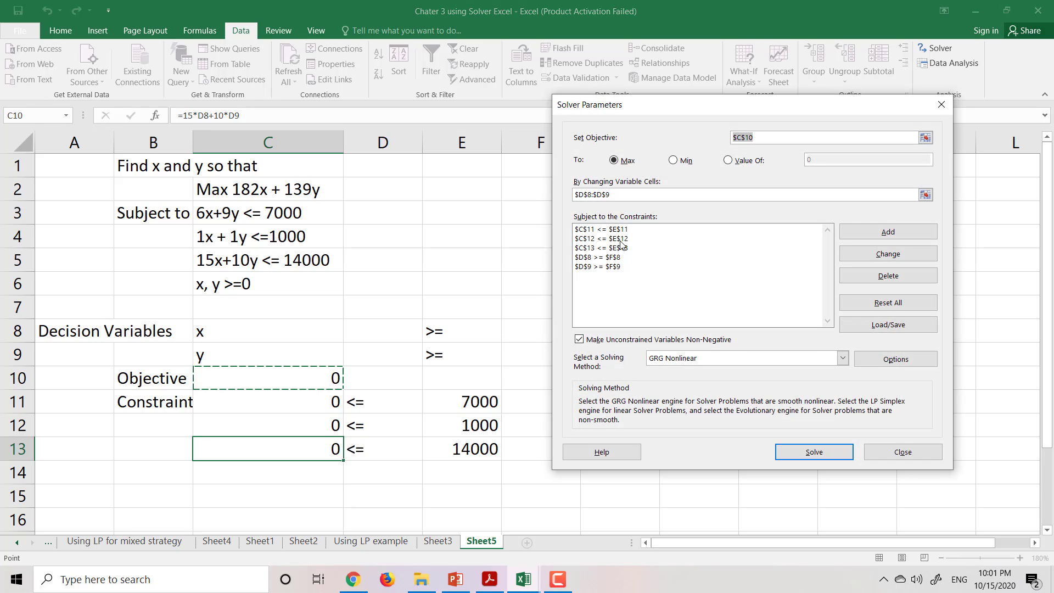
Step: Run Solver and keep the solution it finds
{"action": "left_click_drag", "start_coordinate": [680, 113], "coordinate": [718, 119]}
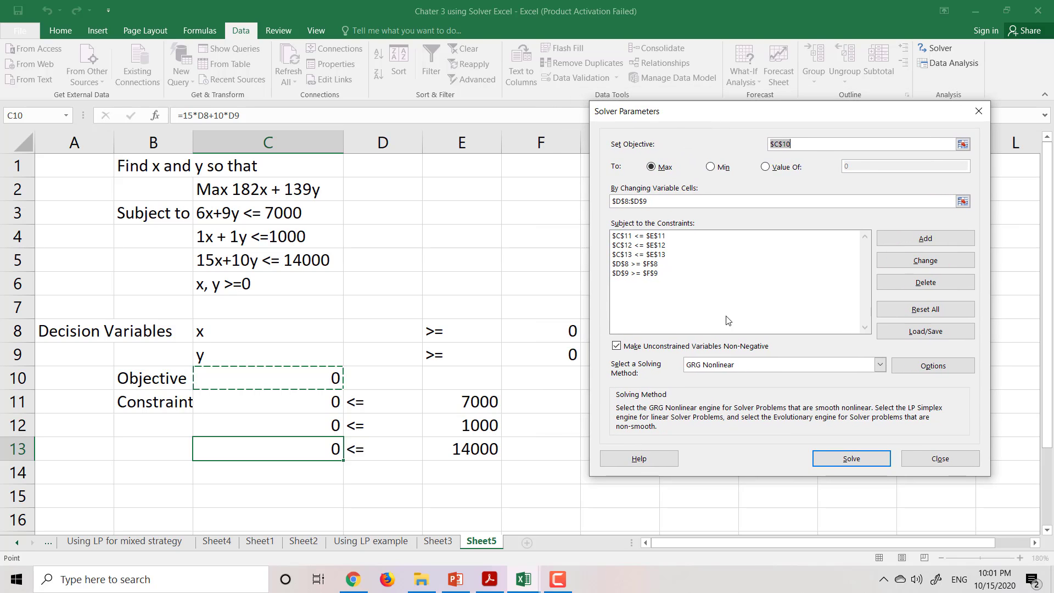
{"action": "left_click", "coordinate": [851, 459]}
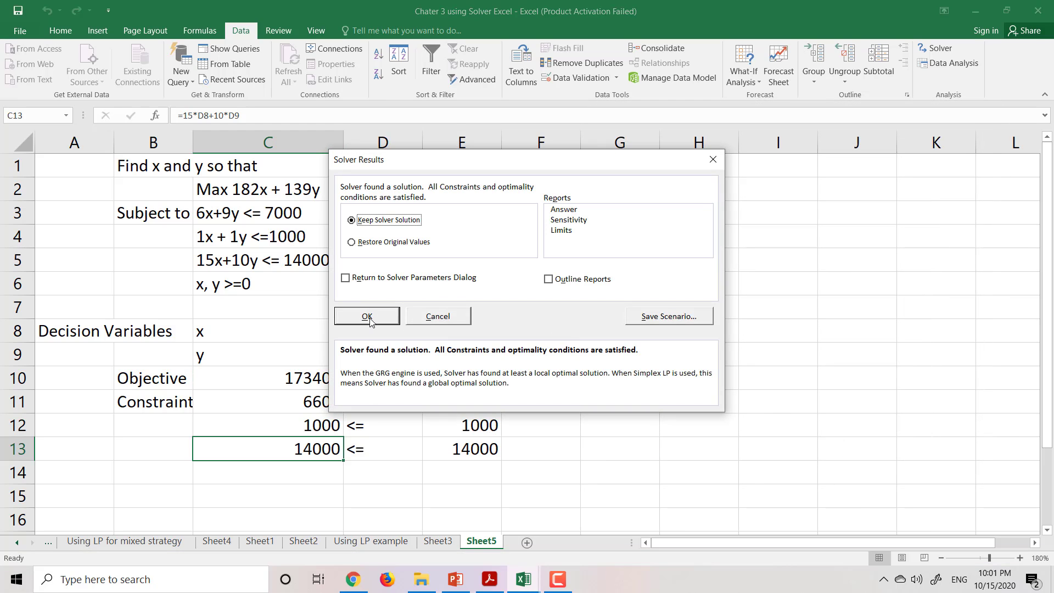
{"action": "left_click", "coordinate": [372, 321]}
Step: Check the results x=800 and y=200, the objective in C2, and C12 at 1000
{"action": "left_click_drag", "start_coordinate": [389, 330], "coordinate": [389, 354]}
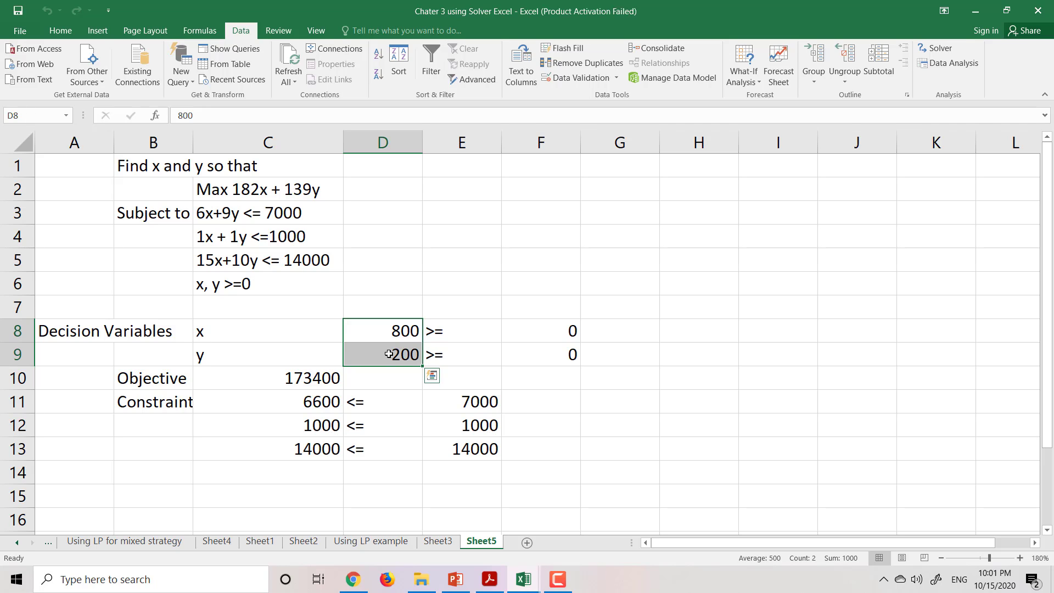
{"action": "left_click", "coordinate": [388, 330]}
{"action": "left_click", "coordinate": [393, 354]}
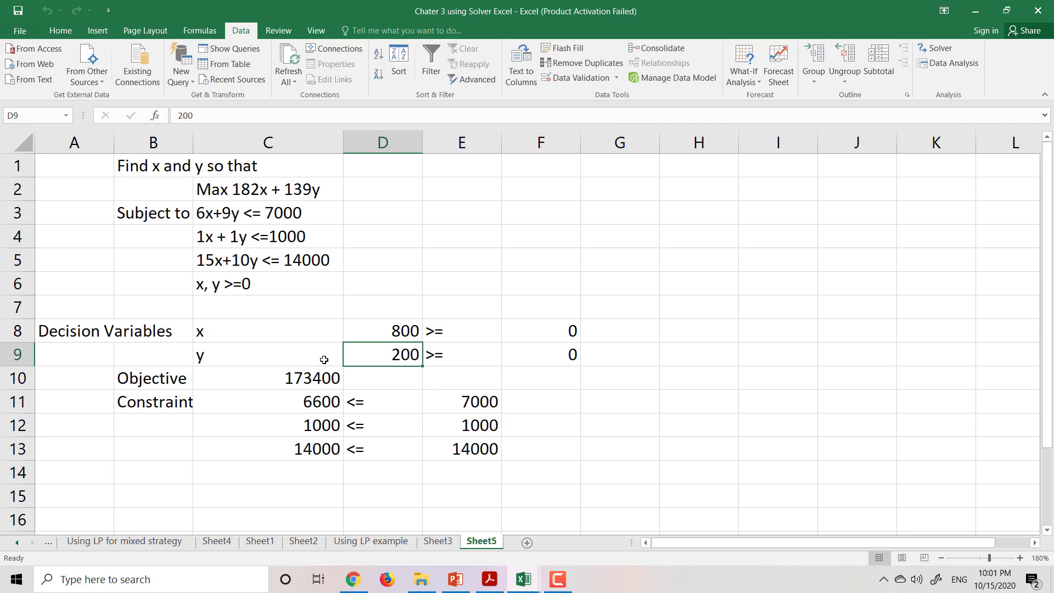
{"action": "left_click", "coordinate": [258, 193]}
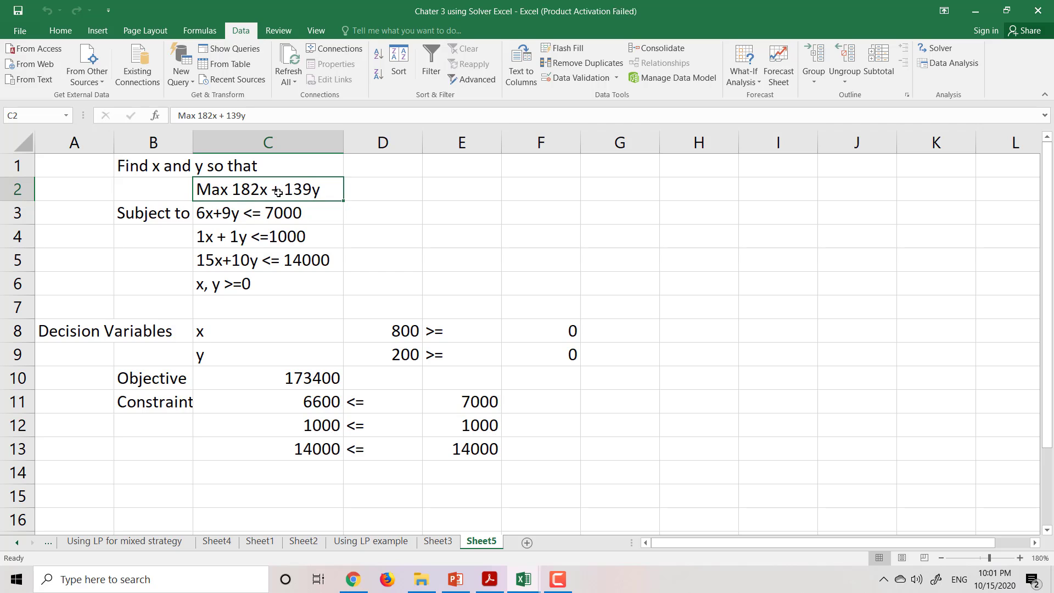
{"action": "left_click", "coordinate": [334, 422]}
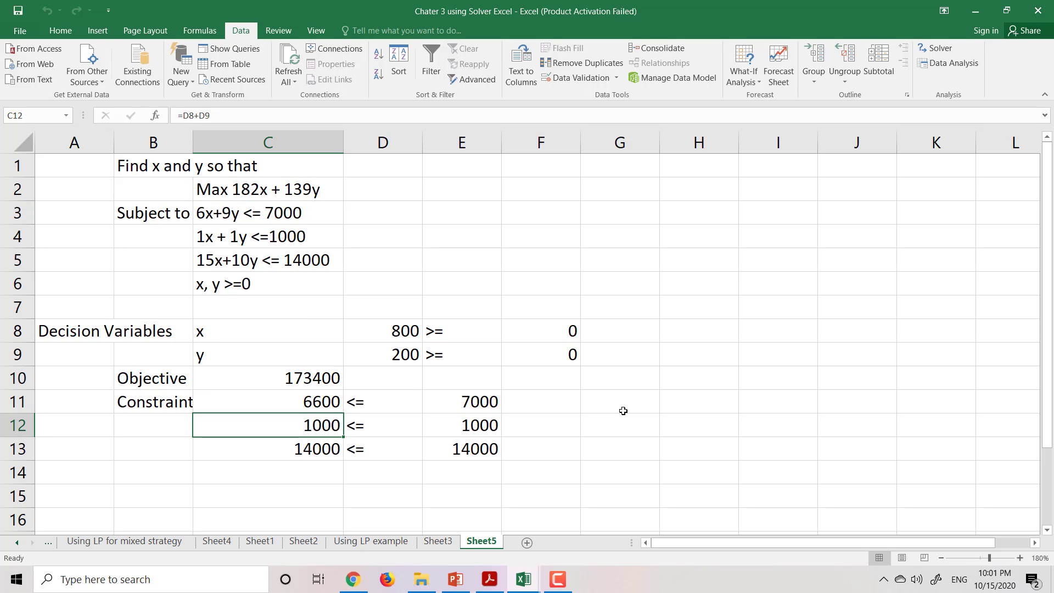